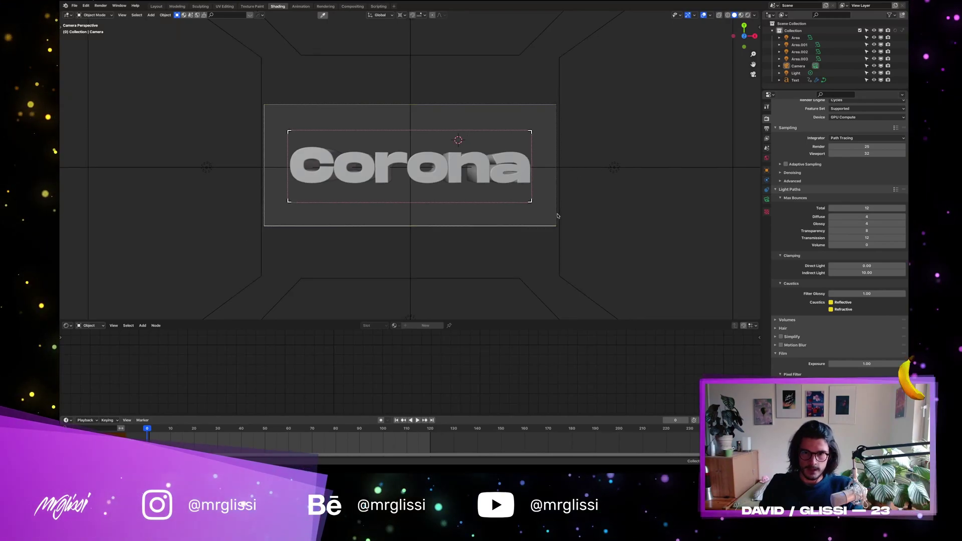
Inspect the Corona text from front, top and perspective views, then select it
{"action": "middle_click_drag", "start_coordinate": [581, 179], "coordinate": [522, 220]}
{"action": "scroll", "coordinate": [535, 191], "scroll_direction": "down", "scroll_amount": 4}
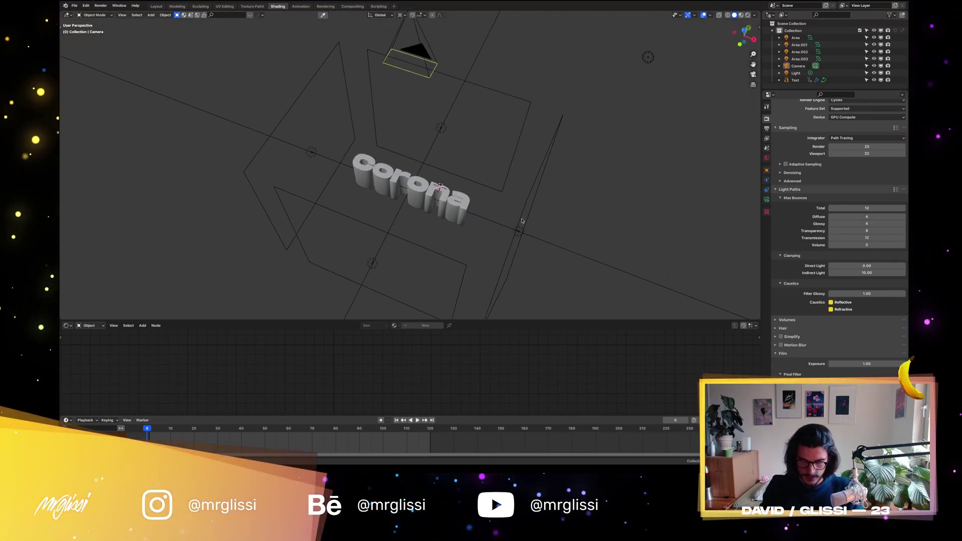
{"action": "key", "text": "KP_1"}
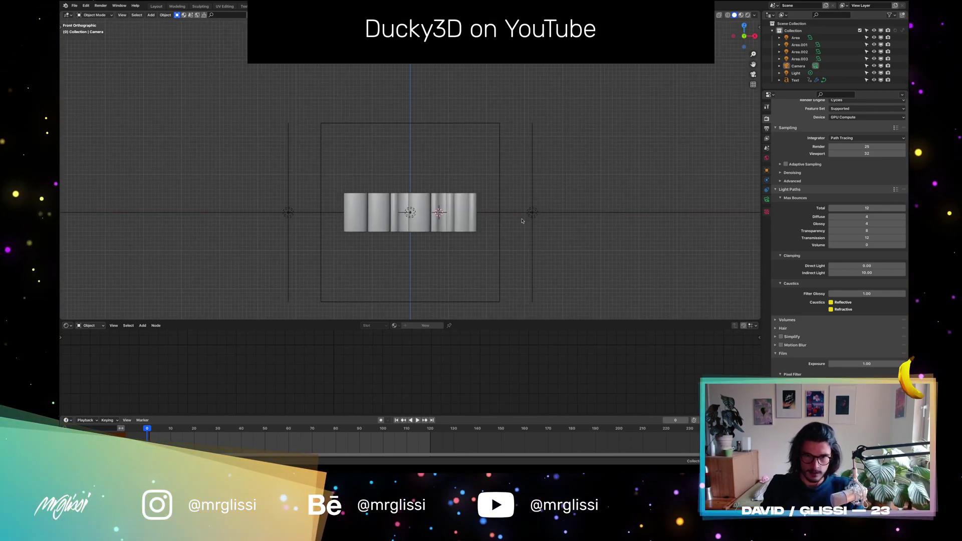
{"action": "key", "text": "KP_7"}
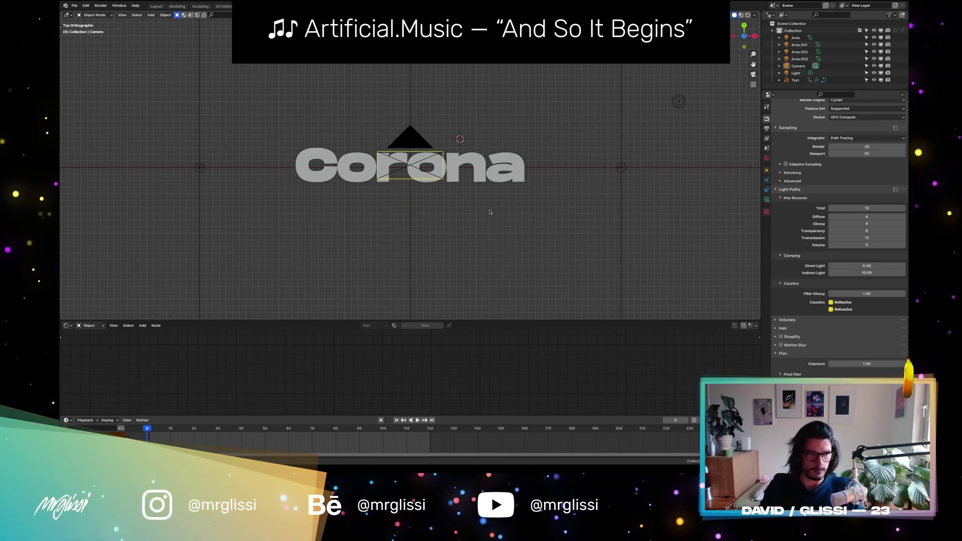
{"action": "middle_click_drag", "start_coordinate": [505, 198], "coordinate": [455, 217]}
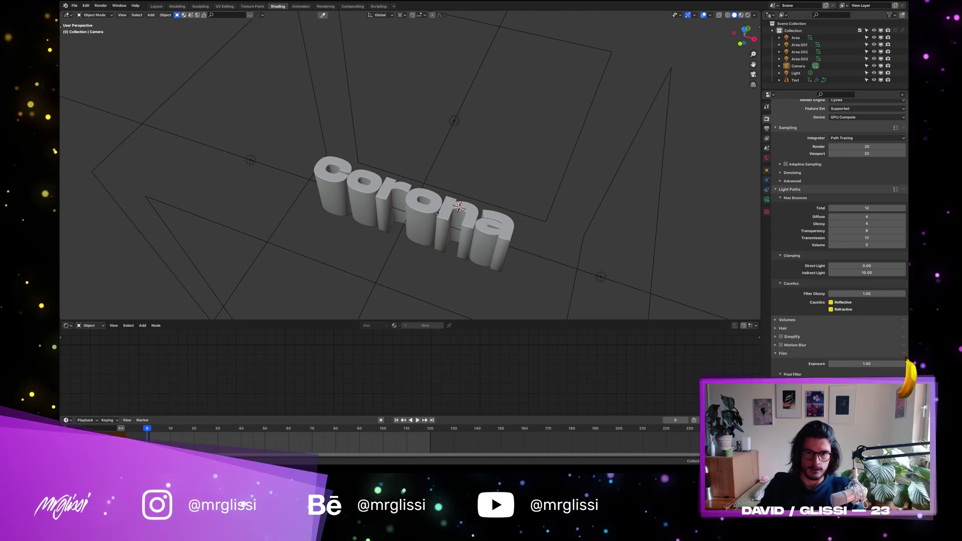
{"action": "left_click", "coordinate": [444, 212]}
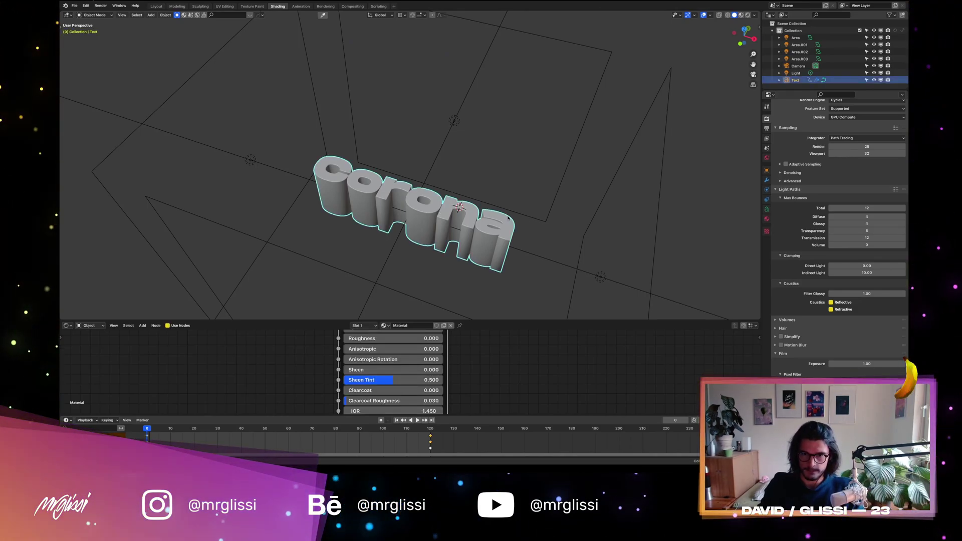
Switch to the Layout workspace and review the text object's shape and font settings
{"action": "left_click", "coordinate": [156, 7]}
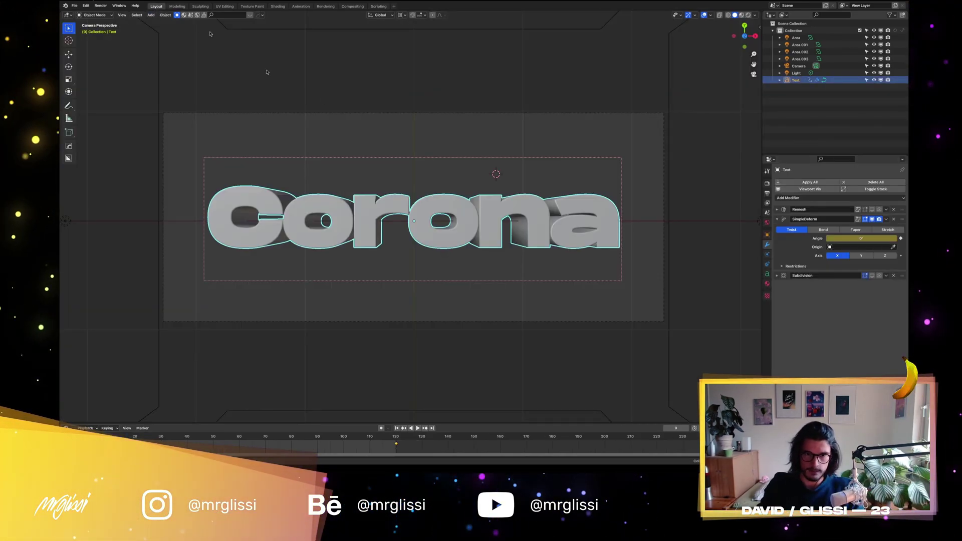
{"action": "scroll", "coordinate": [556, 196], "scroll_direction": "down", "scroll_amount": 1}
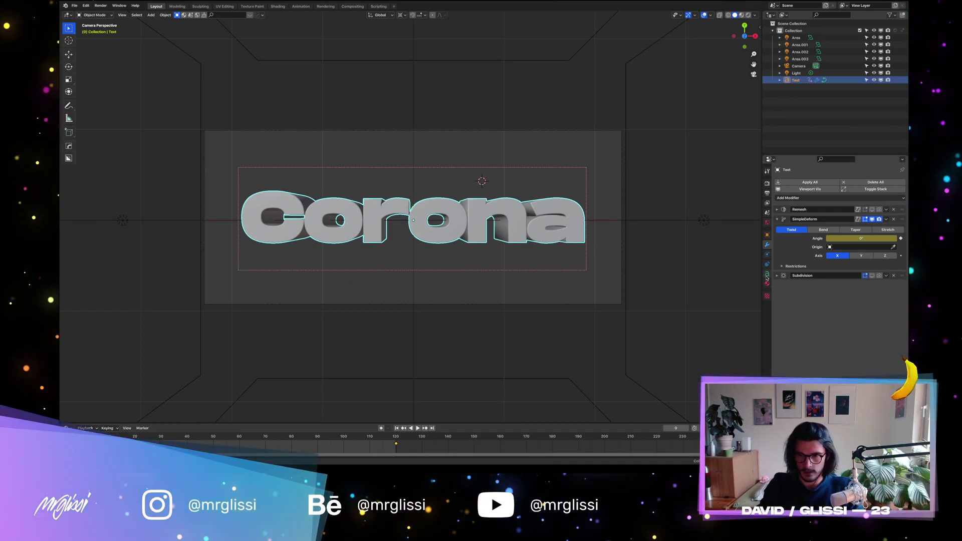
{"action": "left_click", "coordinate": [766, 274]}
{"action": "scroll", "coordinate": [848, 267], "scroll_direction": "down", "scroll_amount": 3}
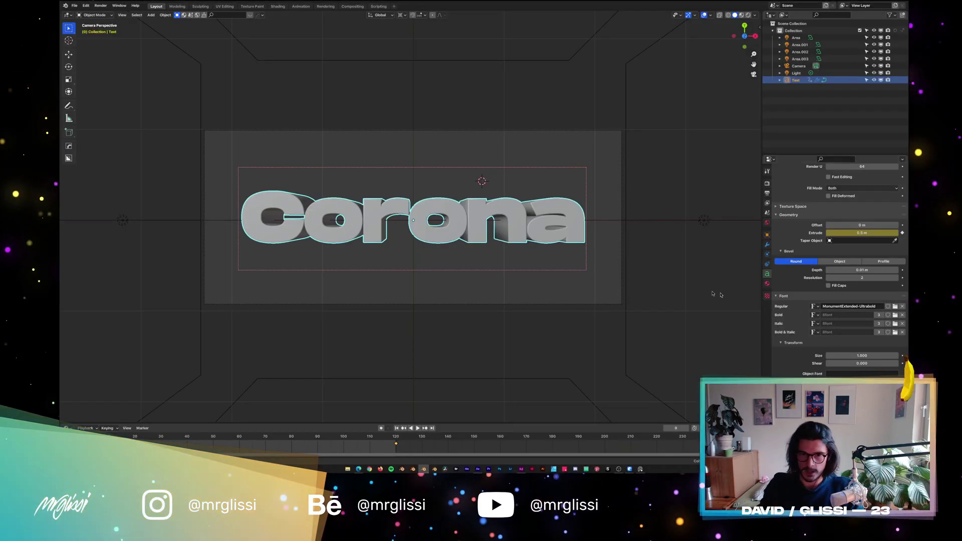
{"action": "scroll", "coordinate": [847, 260], "scroll_direction": "up", "scroll_amount": 2}
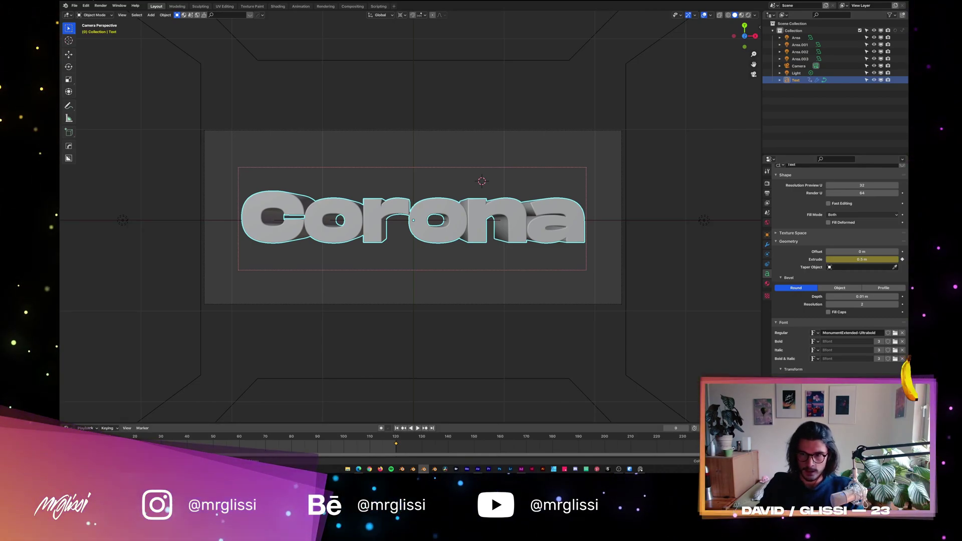
{"action": "scroll", "coordinate": [410, 220], "scroll_direction": "down", "scroll_amount": 5}
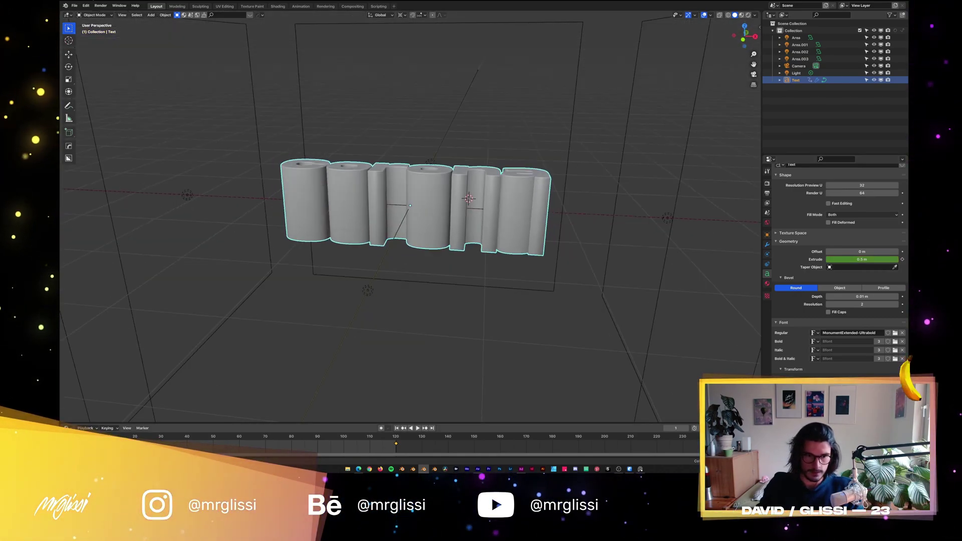
Play the animation, scrub to frames 92 and 117, then return to the camera view
{"action": "key", "text": "space"}
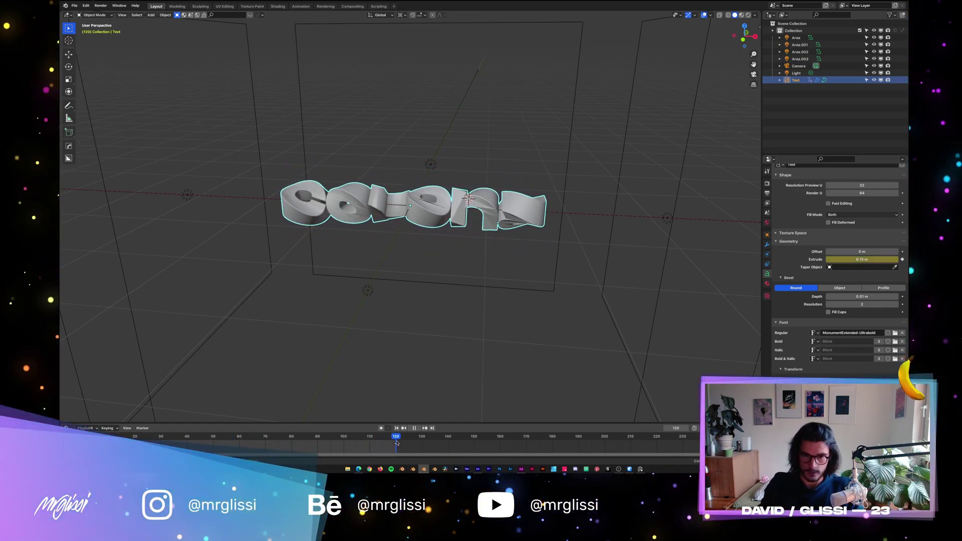
{"action": "left_click_drag", "start_coordinate": [381, 443], "coordinate": [81, 441]}
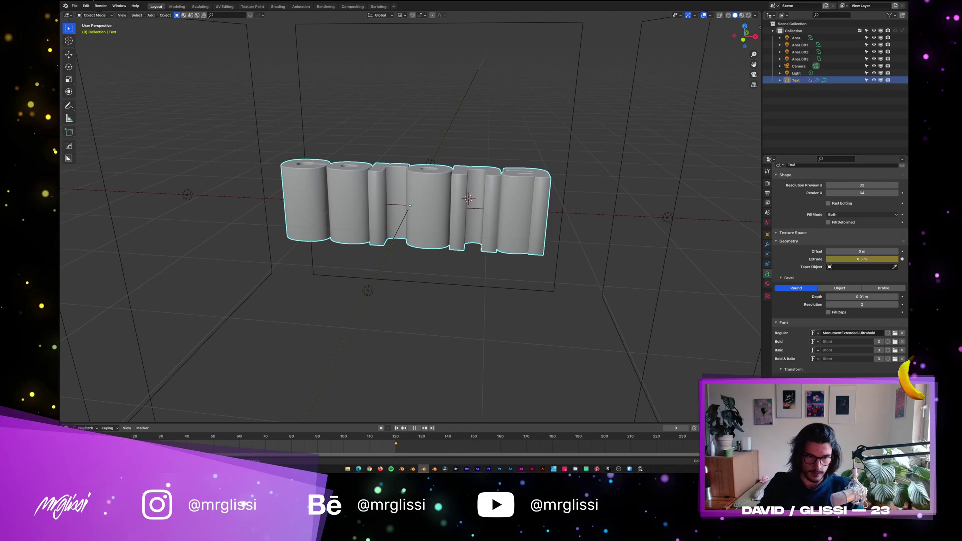
{"action": "left_click", "coordinate": [389, 444]}
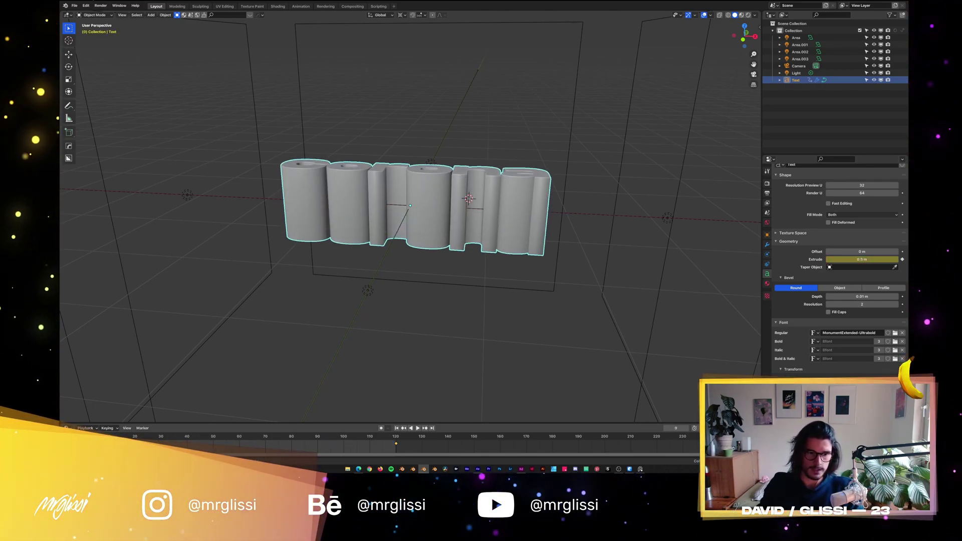
{"action": "key", "text": "space"}
{"action": "middle_click_drag", "start_coordinate": [481, 261], "coordinate": [561, 249]}
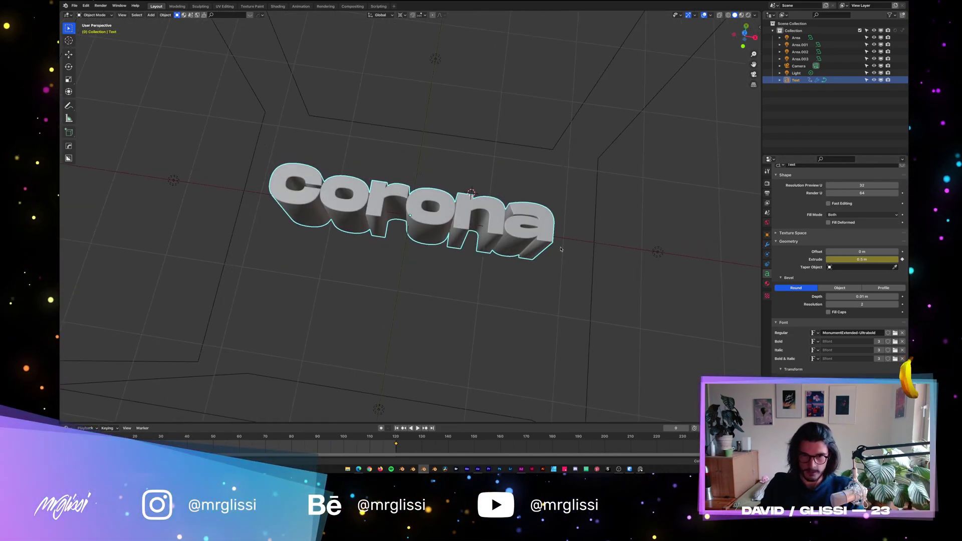
{"action": "key", "text": "KP_0"}
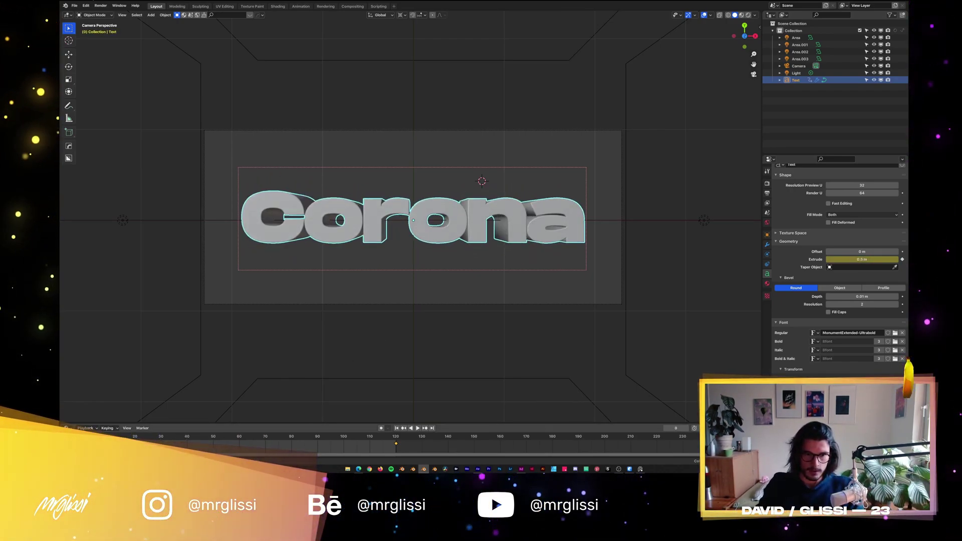
Toggle the Remesh modifier's viewport display at frame 113 to compare the twisted shapes
{"action": "left_click", "coordinate": [767, 245]}
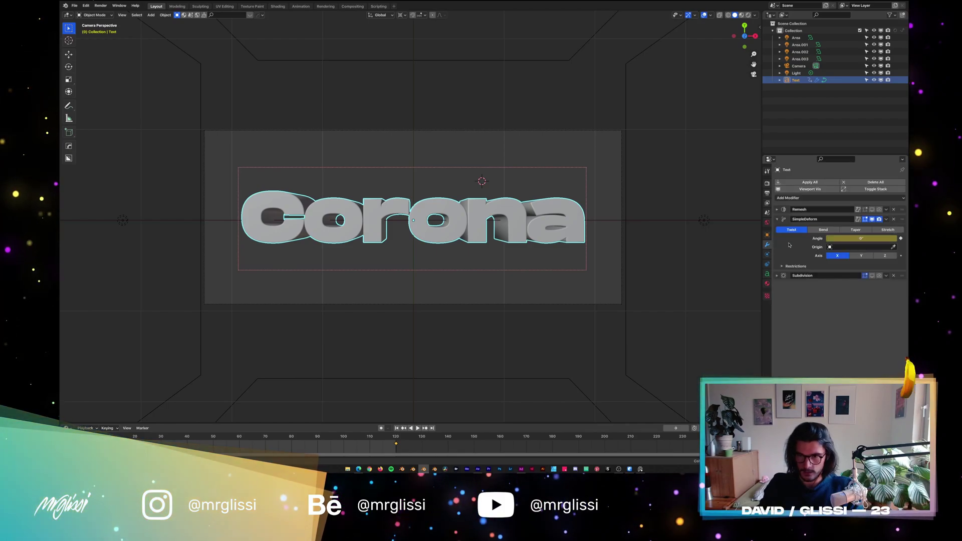
{"action": "left_click", "coordinate": [872, 210]}
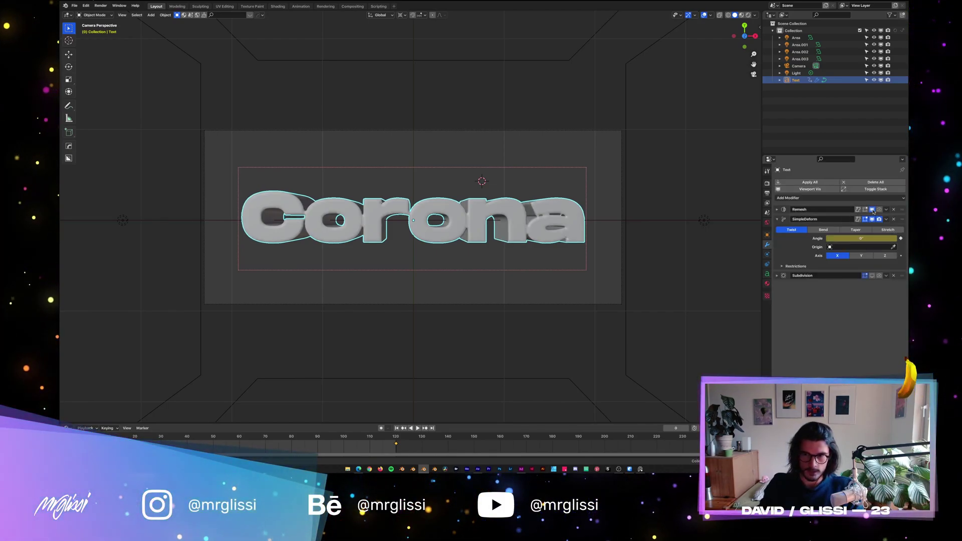
{"action": "left_click", "coordinate": [872, 209]}
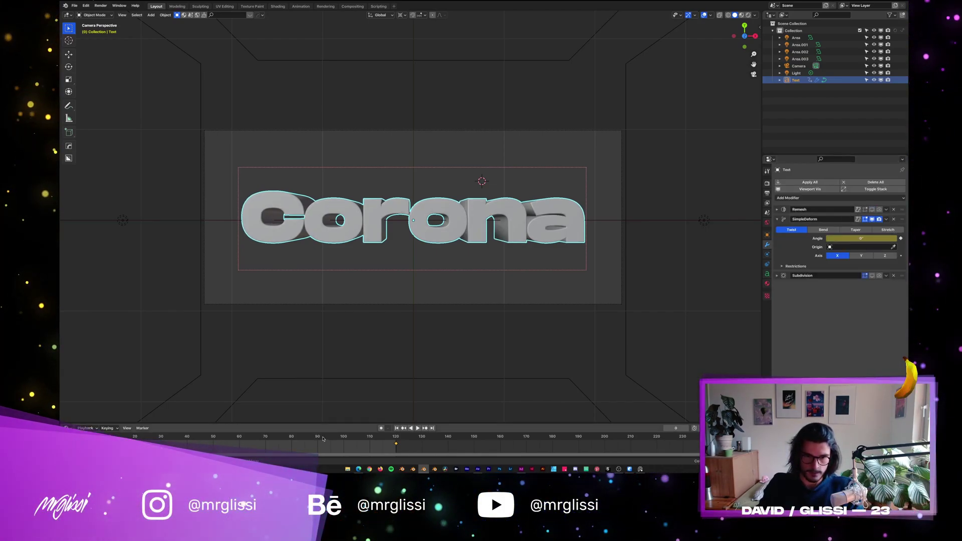
{"action": "left_click_drag", "start_coordinate": [322, 439], "coordinate": [377, 439]}
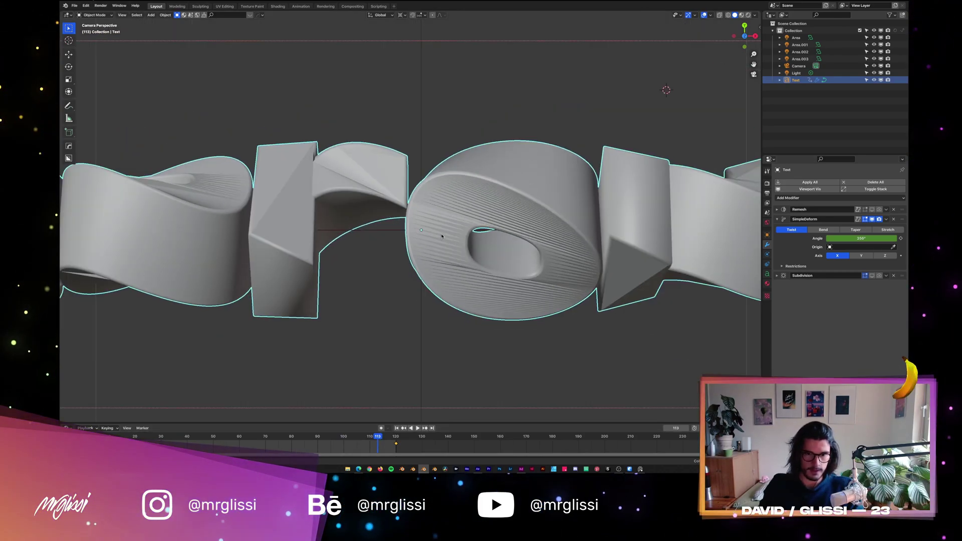
{"action": "middle_click_drag", "start_coordinate": [441, 236], "coordinate": [680, 237]}
{"action": "scroll", "coordinate": [680, 236], "scroll_direction": "up", "scroll_amount": 6}
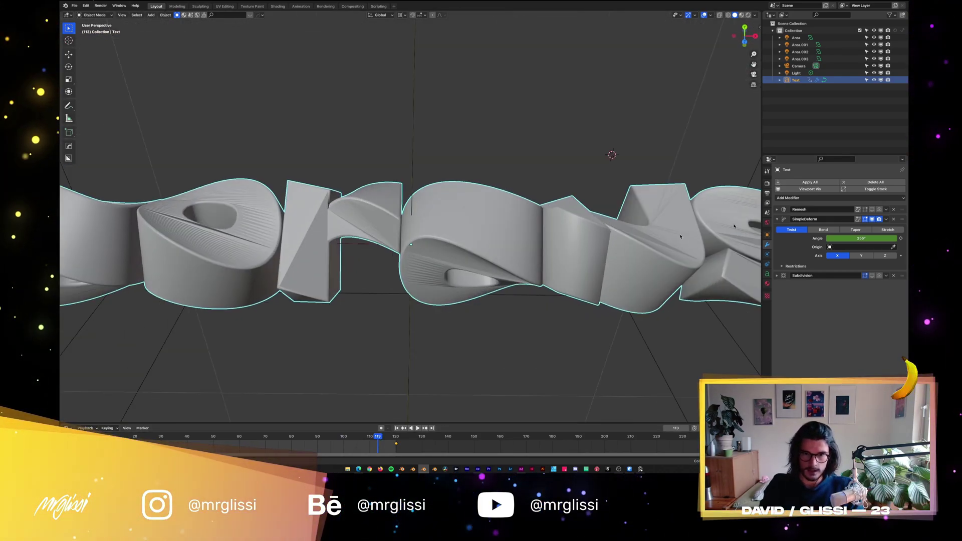
{"action": "left_click", "coordinate": [872, 209]}
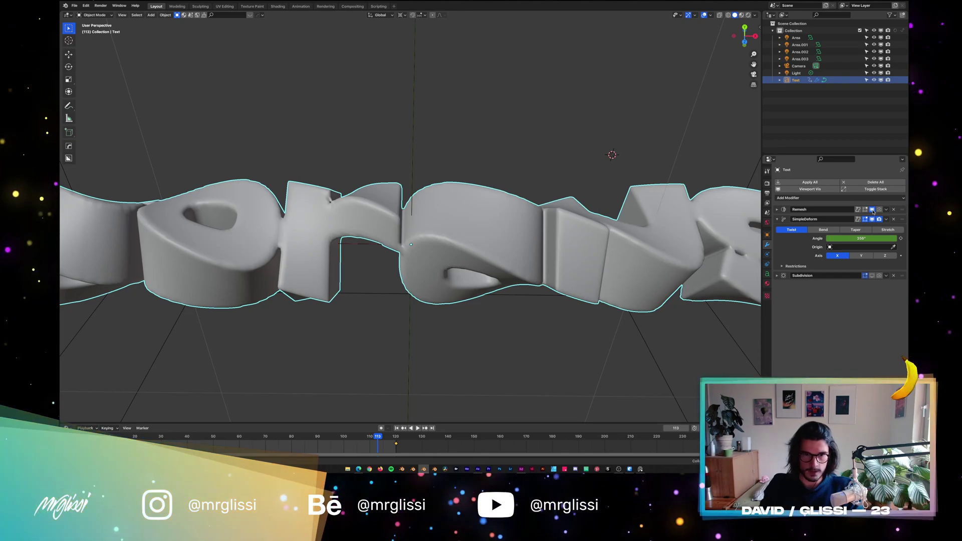
{"action": "left_click", "coordinate": [872, 210]}
{"action": "left_click", "coordinate": [872, 210]}
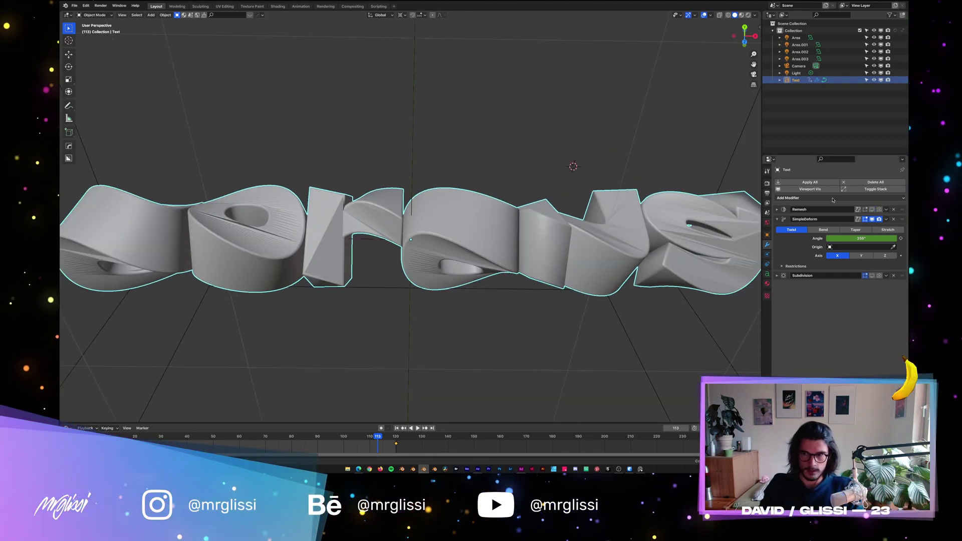
Delete the Remesh modifier, then the Subdivision modifier, checking the result from the camera view
{"action": "left_click", "coordinate": [894, 210]}
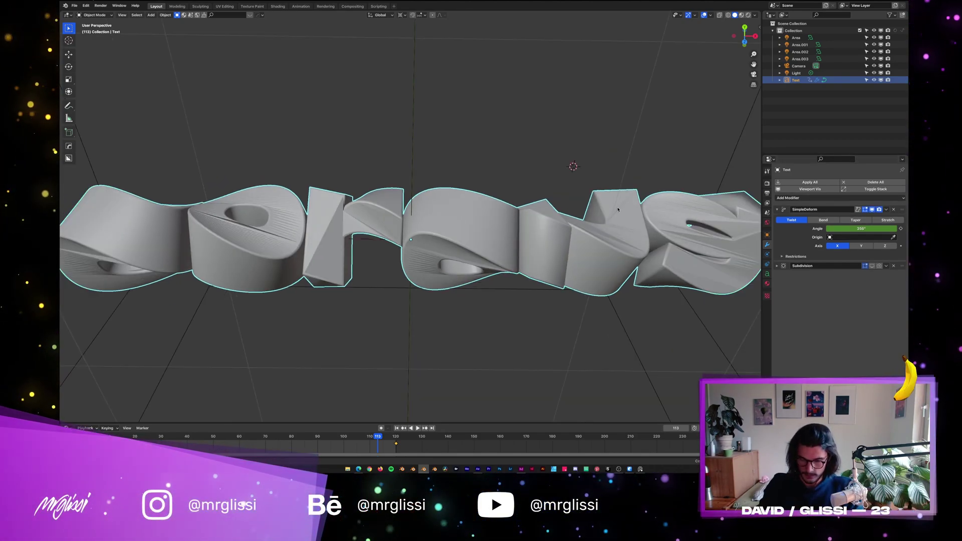
{"action": "middle_click_drag", "start_coordinate": [587, 222], "coordinate": [565, 179]}
{"action": "key", "text": "KP_0"}
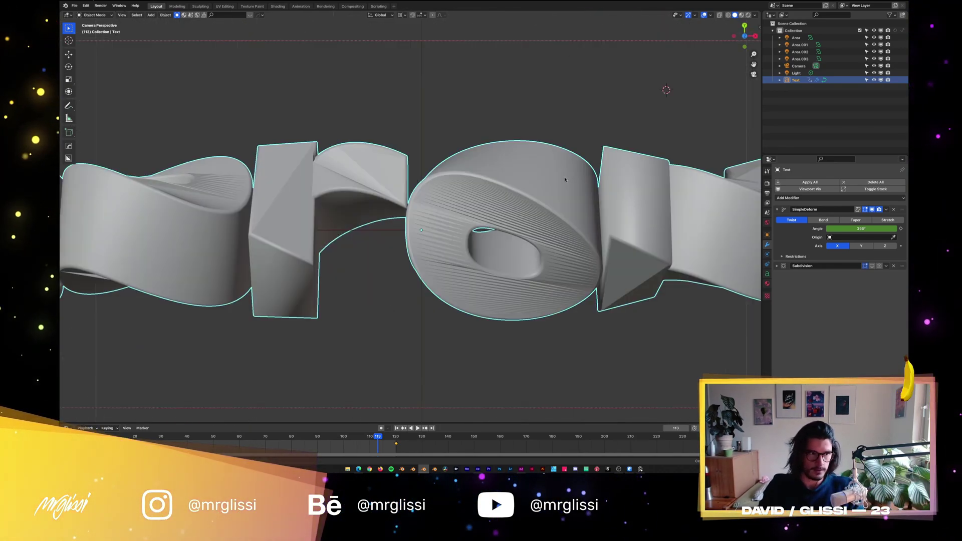
{"action": "scroll", "coordinate": [556, 190], "scroll_direction": "down", "scroll_amount": 4}
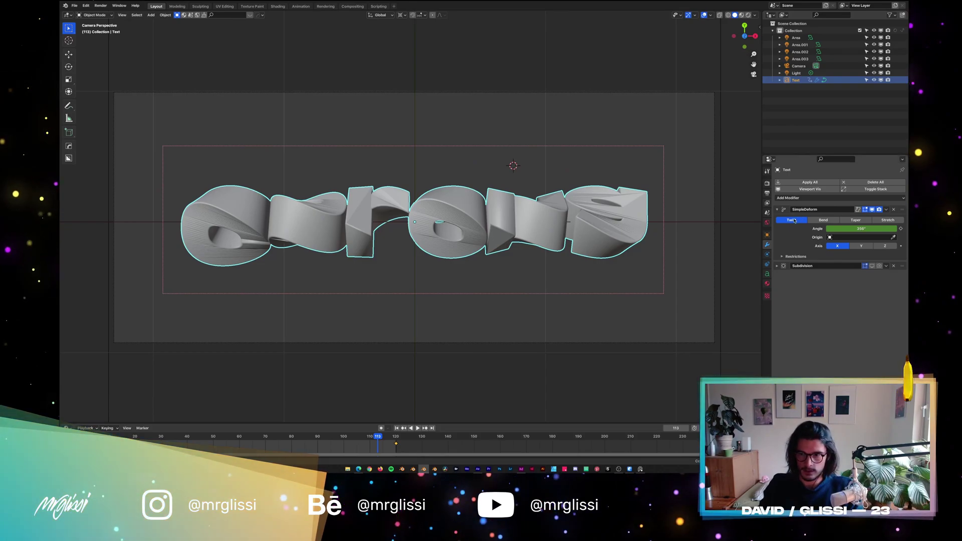
{"action": "left_click", "coordinate": [896, 266]}
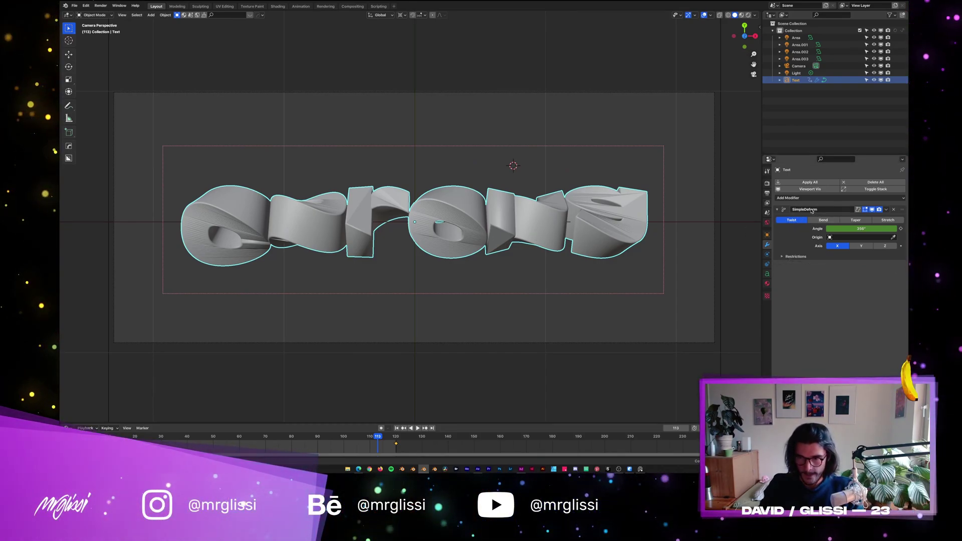
{"action": "left_click", "coordinate": [784, 210]}
{"action": "left_click", "coordinate": [796, 210]}
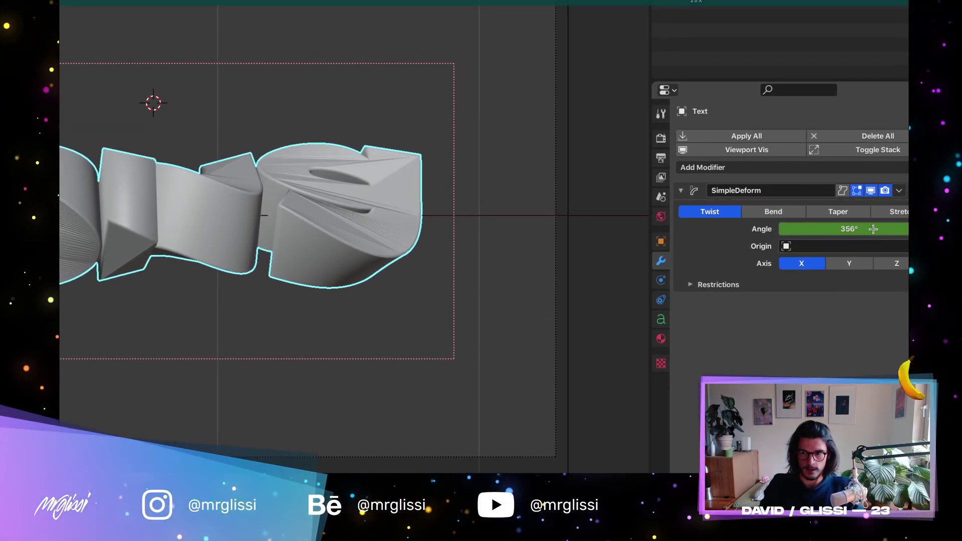
{"action": "key", "text": "space"}
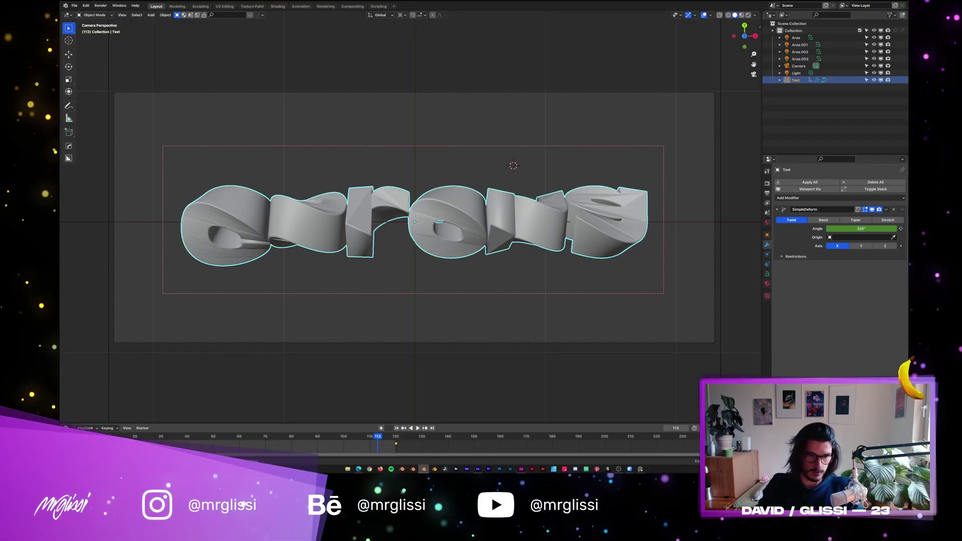
{"action": "left_click", "coordinate": [406, 449]}
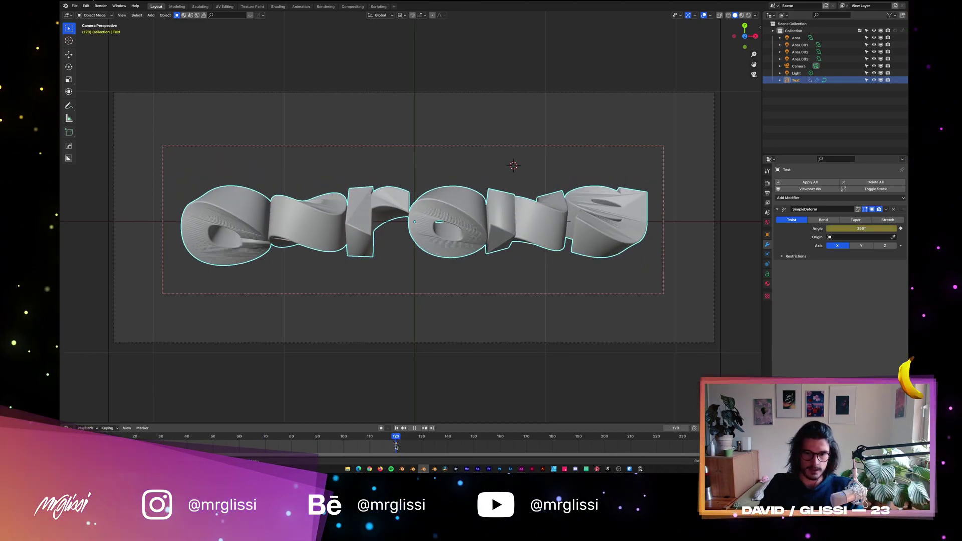
{"action": "key", "text": "space"}
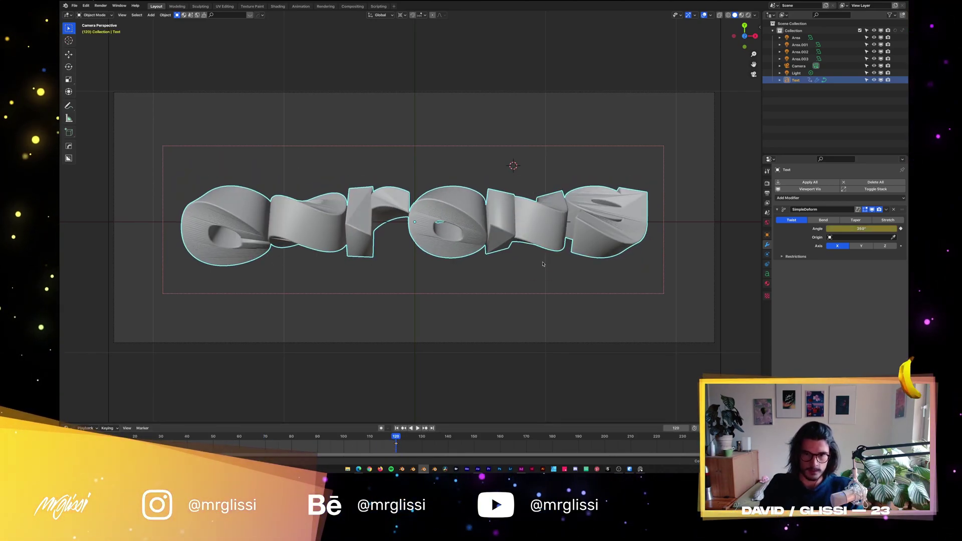
{"action": "key", "text": "KP_1"}
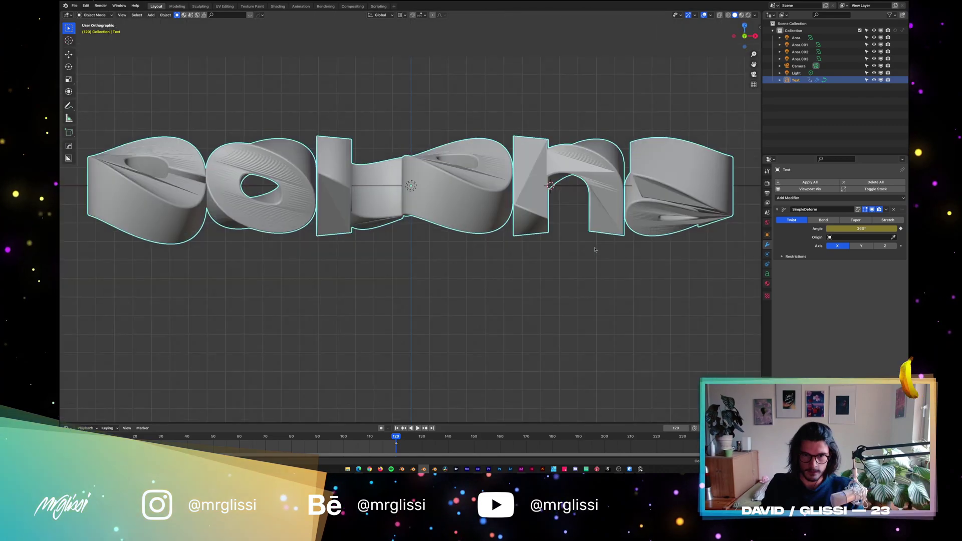
{"action": "key", "text": "KP_3"}
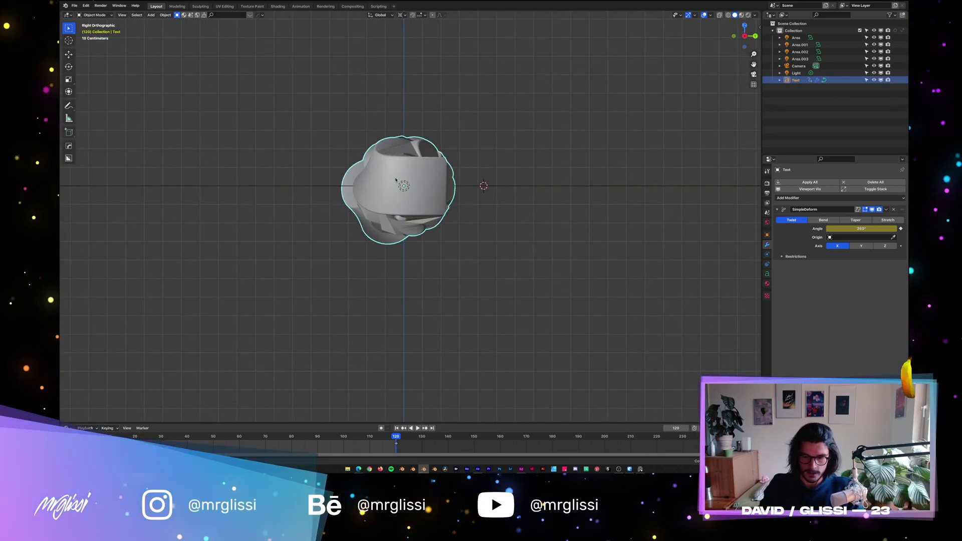
{"action": "key", "text": "KP_7"}
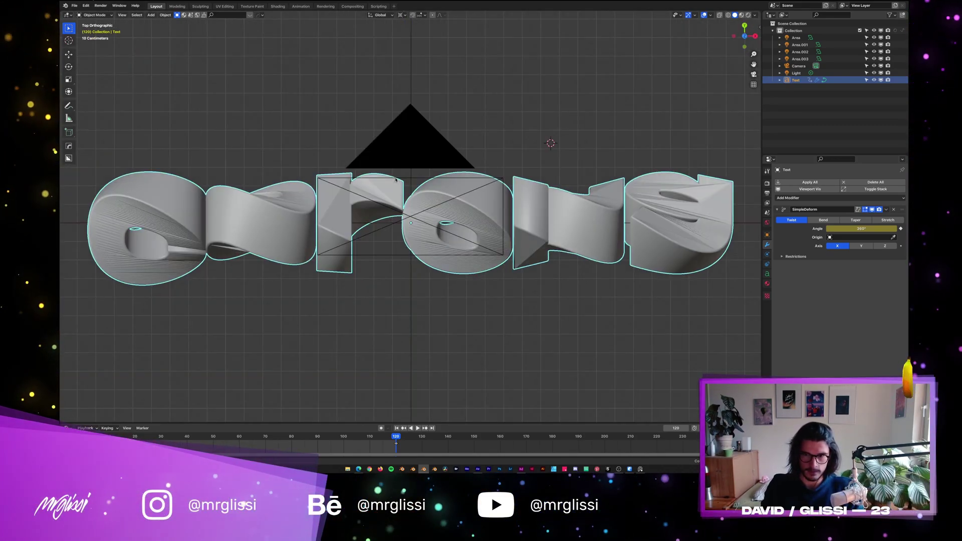
{"action": "key", "text": "KP_0"}
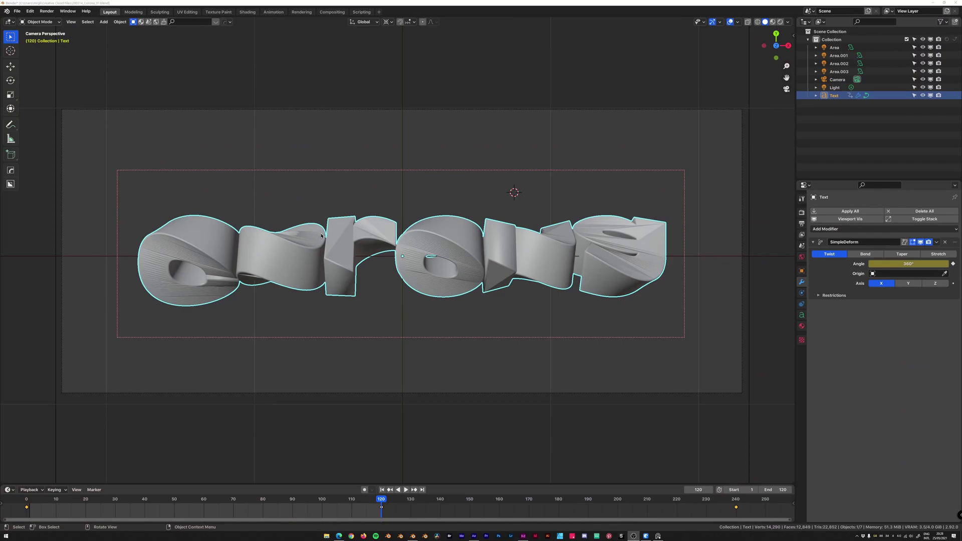
{"action": "left_click", "coordinate": [427, 129]}
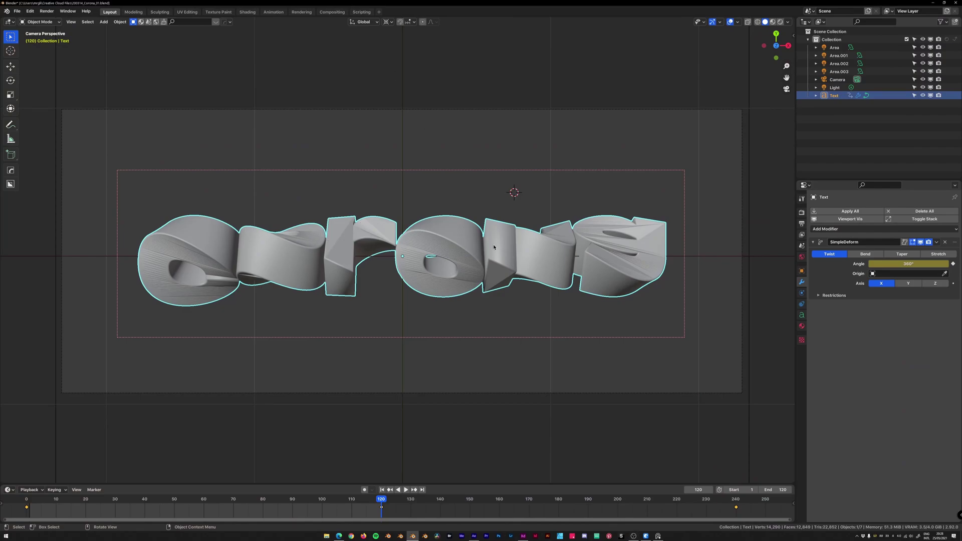
{"action": "middle_click_drag", "start_coordinate": [421, 251], "coordinate": [431, 250], "text": "shift"}
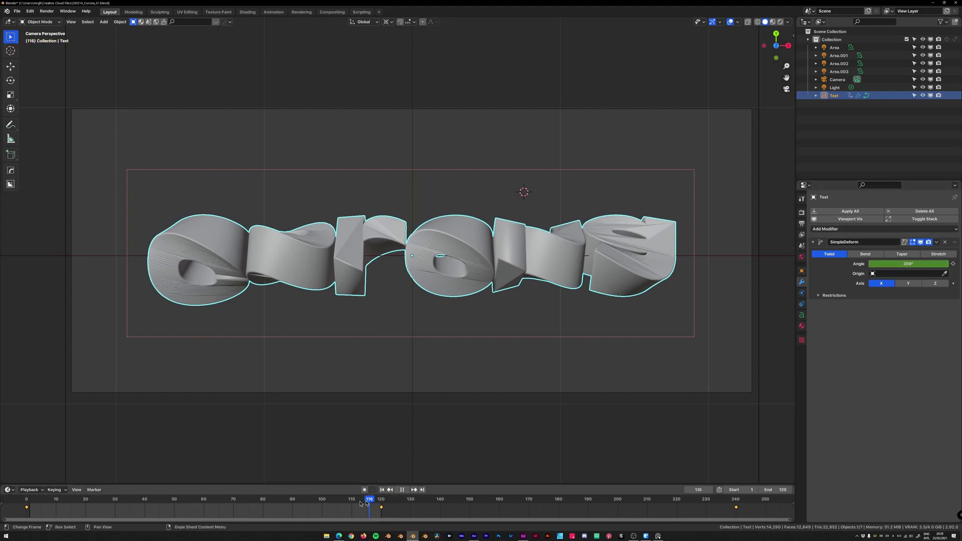
{"action": "key", "text": "space"}
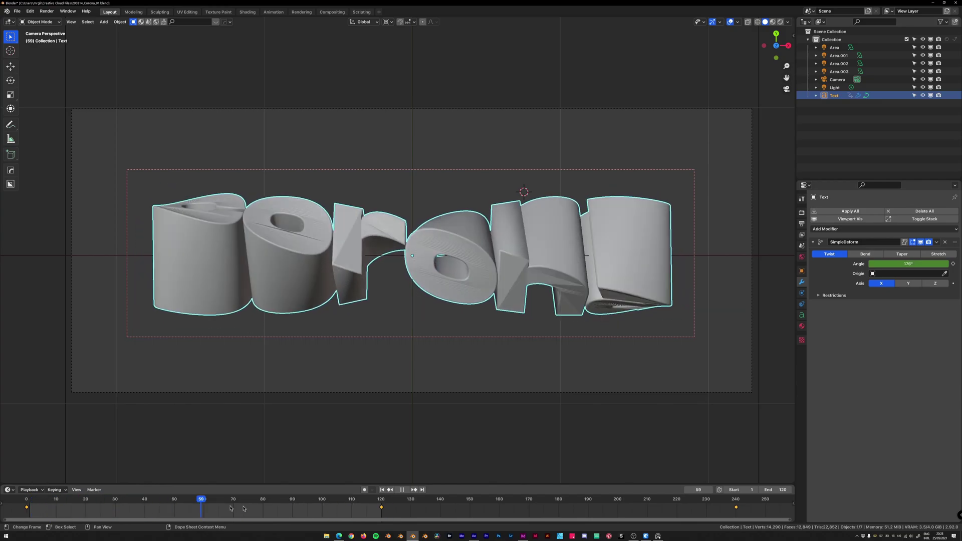
{"action": "key", "text": "space"}
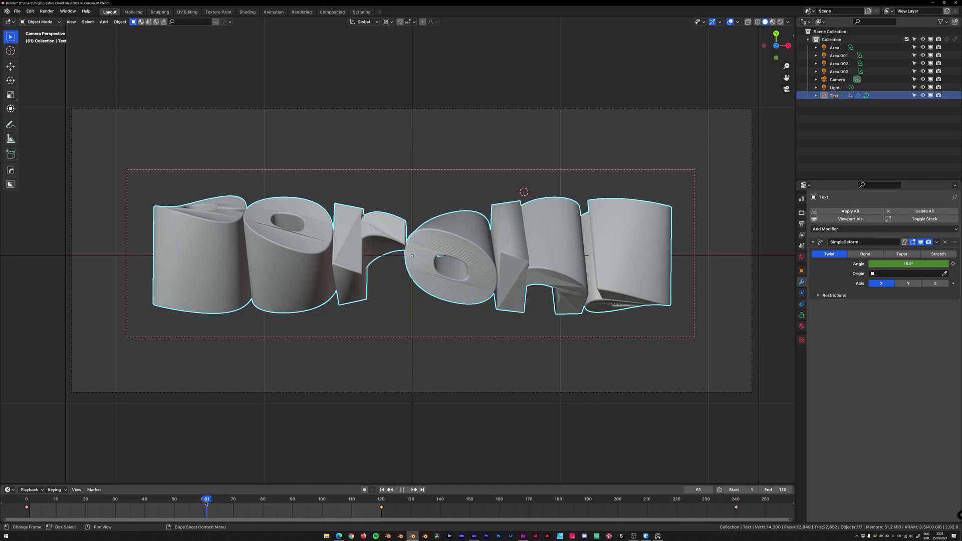
{"action": "scroll", "coordinate": [441, 293], "scroll_direction": "up", "scroll_amount": 20, "text": "alt"}
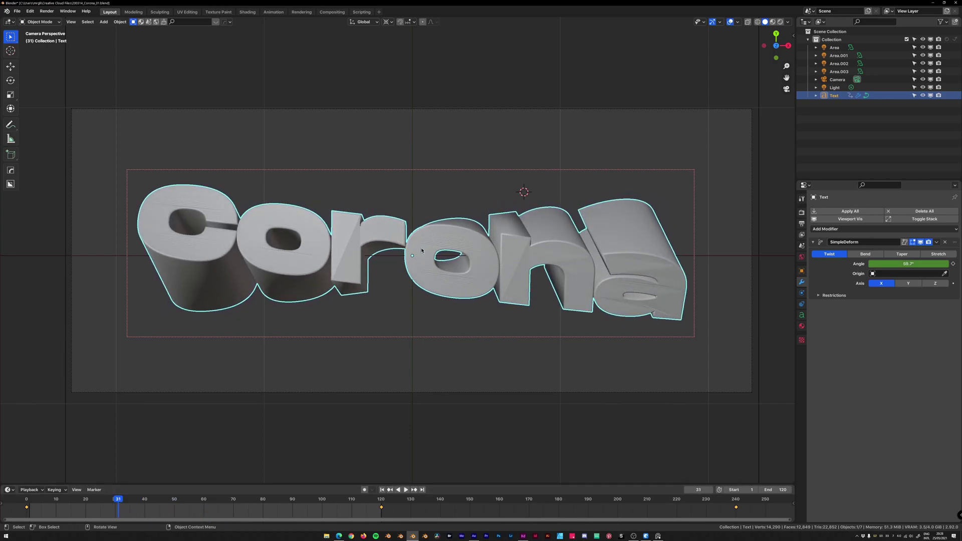
{"action": "scroll", "coordinate": [438, 241], "scroll_direction": "down", "scroll_amount": 20, "text": "alt"}
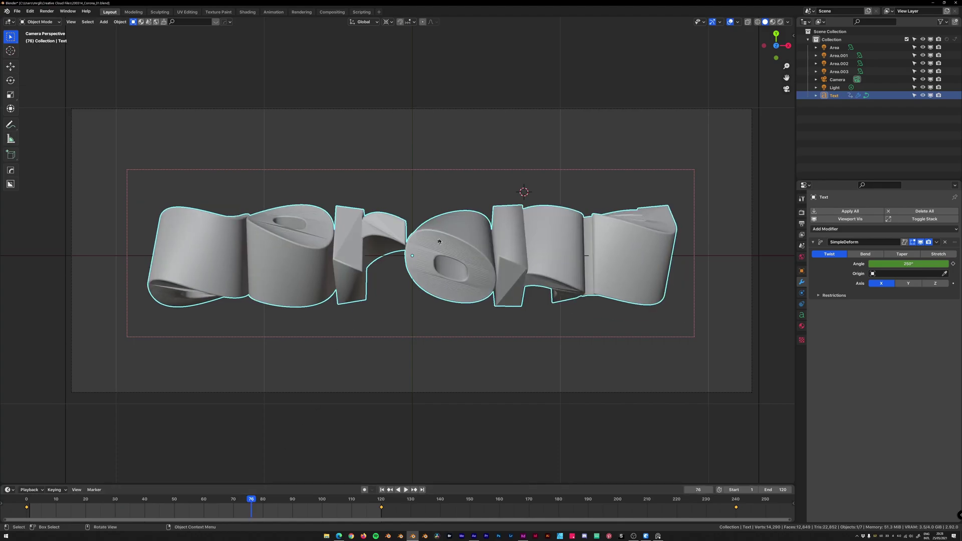
{"action": "key", "text": "Tab"}
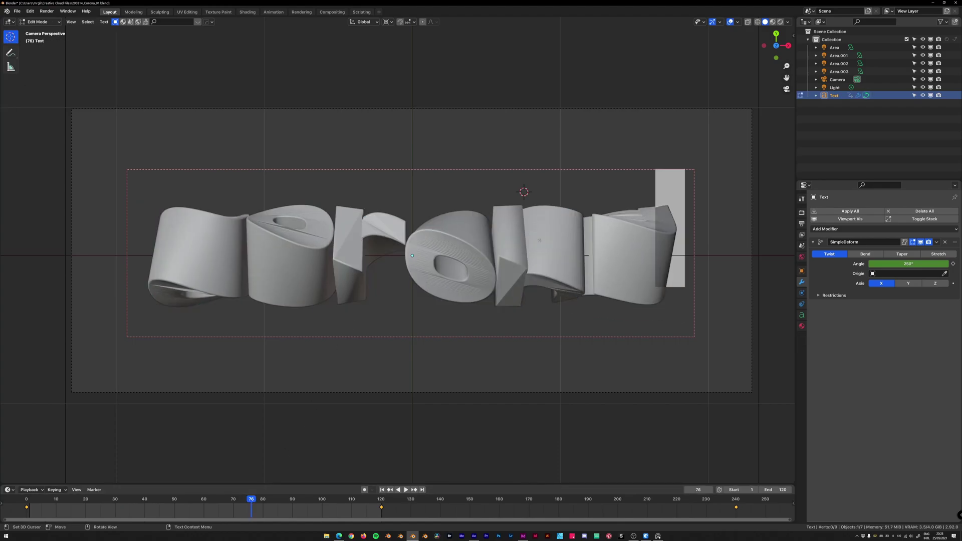
{"action": "type", "text": "sdfgh"}
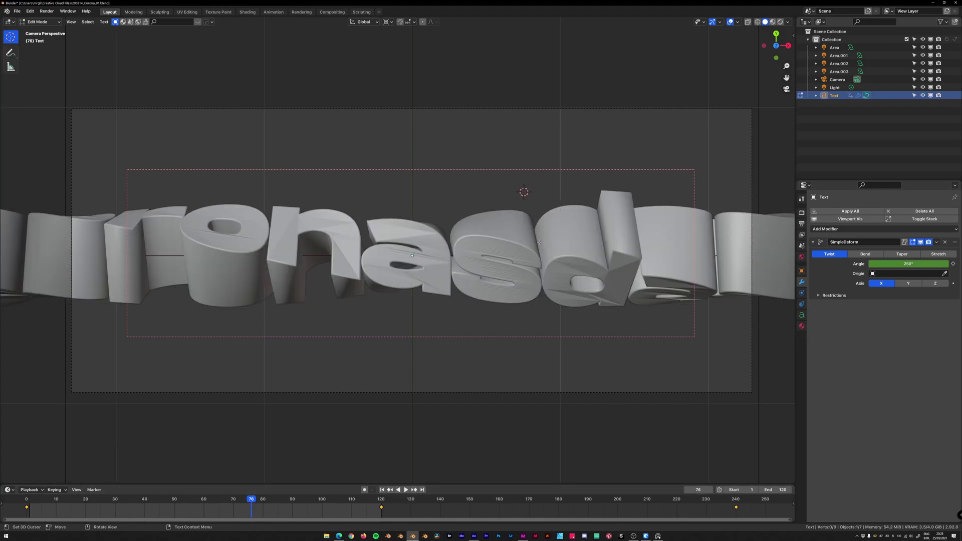
{"action": "scroll", "coordinate": [539, 242], "scroll_direction": "down", "scroll_amount": 4}
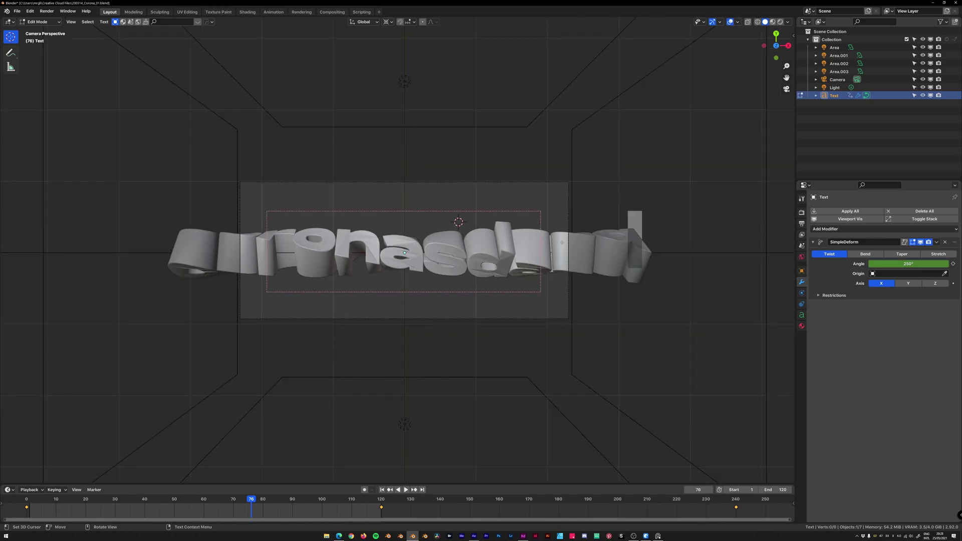
{"action": "right_click", "coordinate": [537, 243]}
{"action": "key", "text": "BackSpace"}
{"action": "key", "text": "BackSpace"}
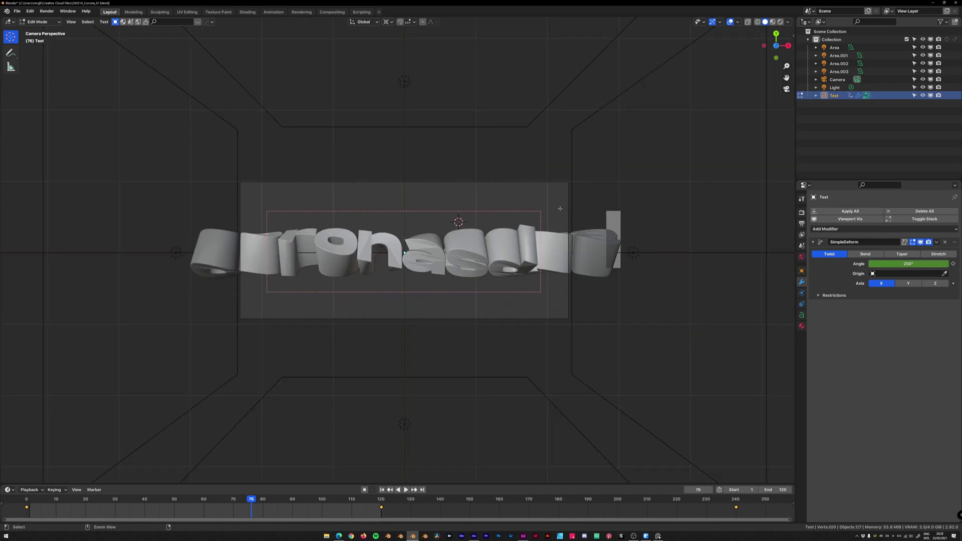
{"action": "key", "text": "Tab"}
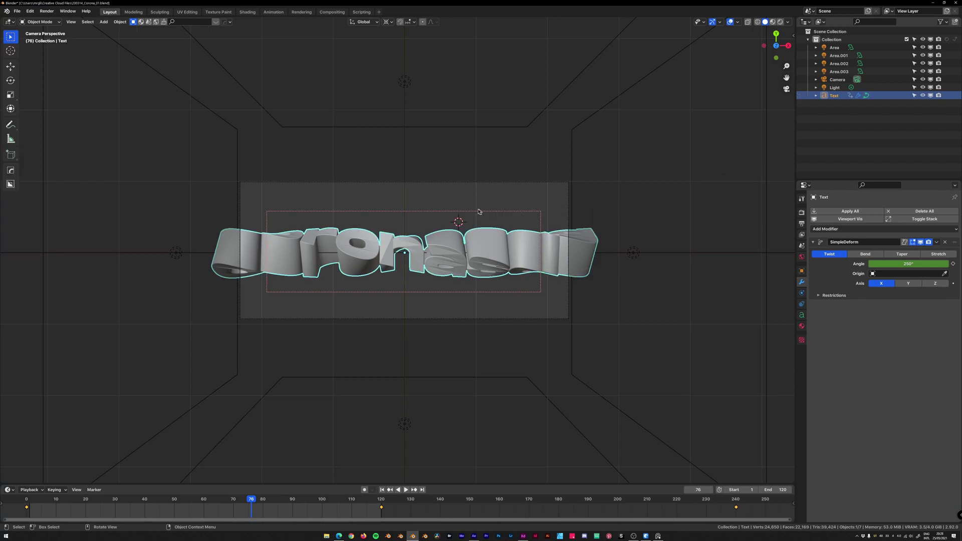
{"action": "key", "text": "Tab"}
{"action": "key", "text": "BackSpace"}
{"action": "key", "text": "BackSpace"}
{"action": "key", "text": "BackSpace"}
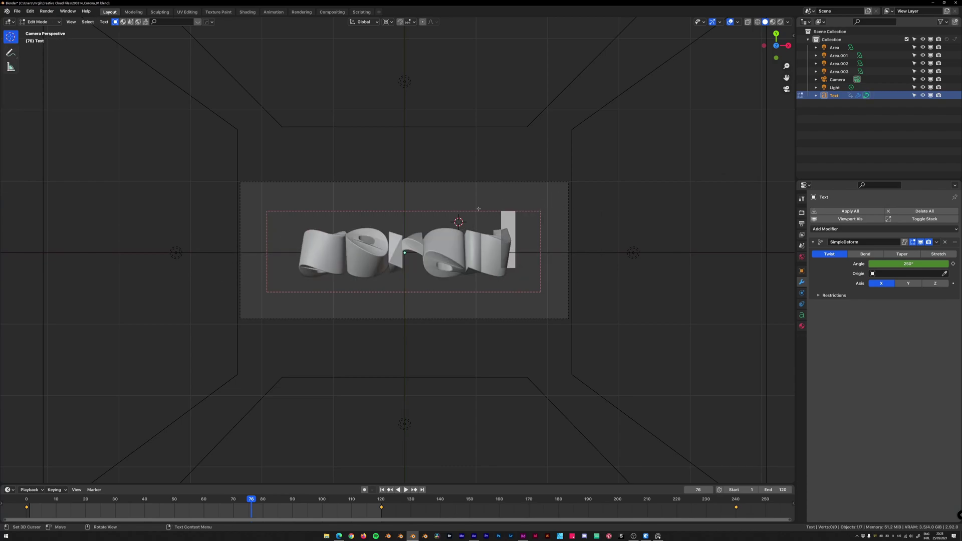
{"action": "type", "text": "na"}
{"action": "key", "text": "Tab"}
{"action": "middle_click_drag", "start_coordinate": [478, 209], "coordinate": [553, 200]}
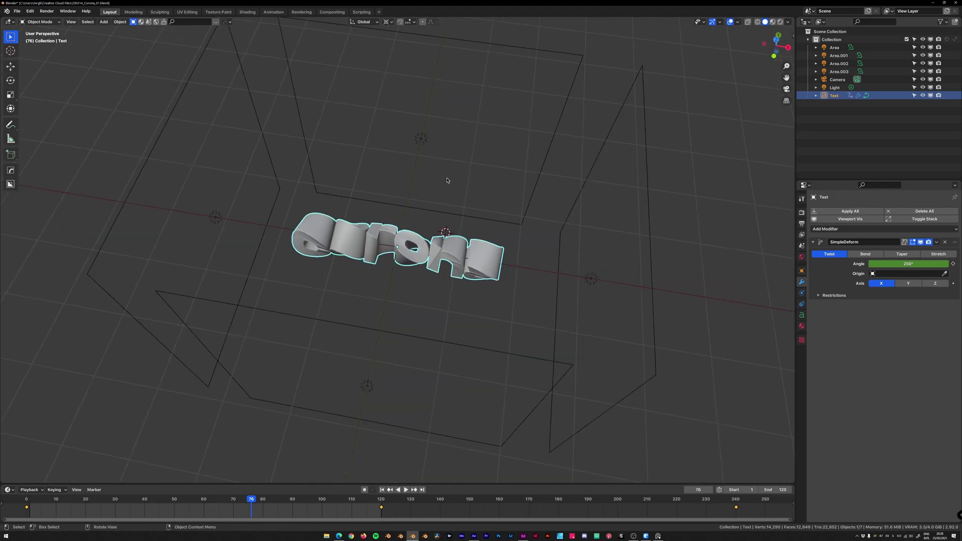
From a top view, inspect the point light named Light's colour and power settings
{"action": "left_click", "coordinate": [421, 149]}
{"action": "key", "text": "KP_7"}
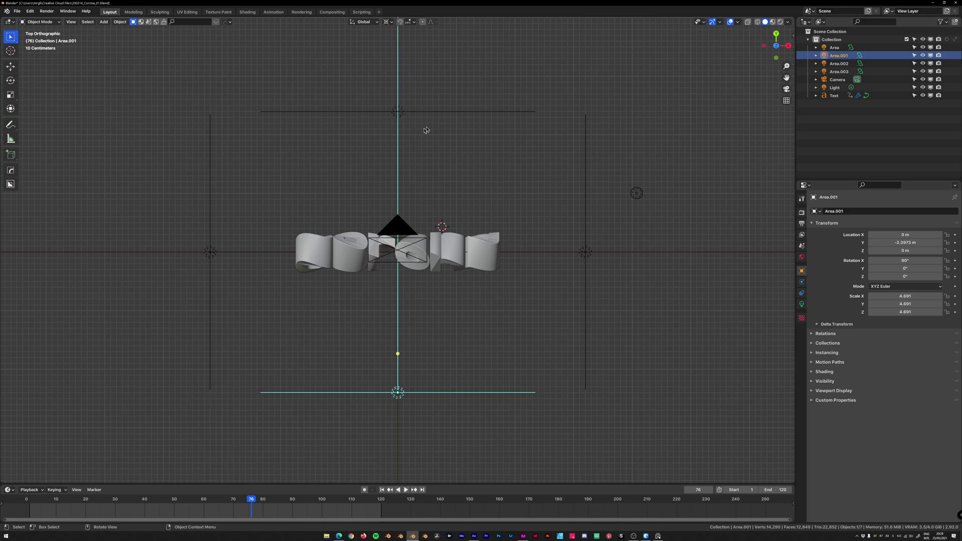
{"action": "left_click", "coordinate": [637, 195]}
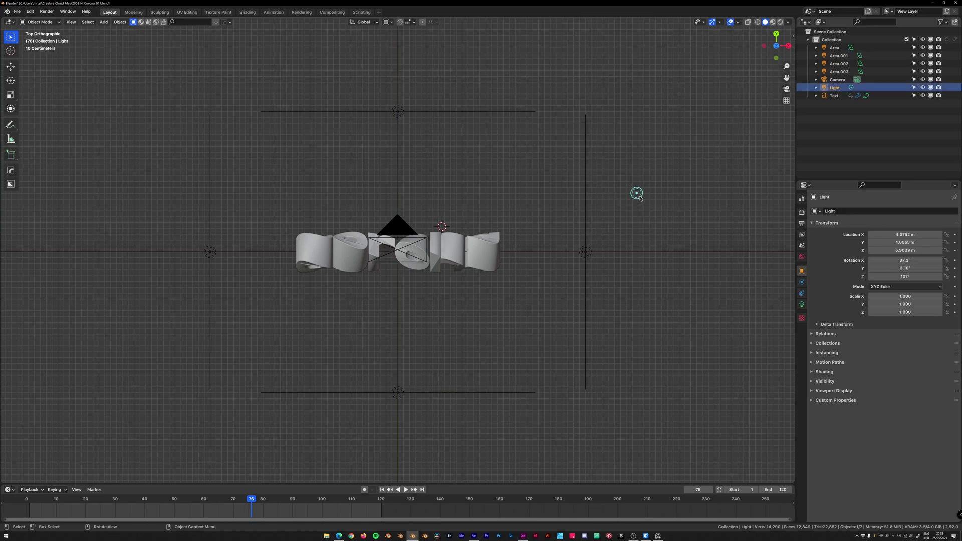
{"action": "left_click", "coordinate": [802, 304]}
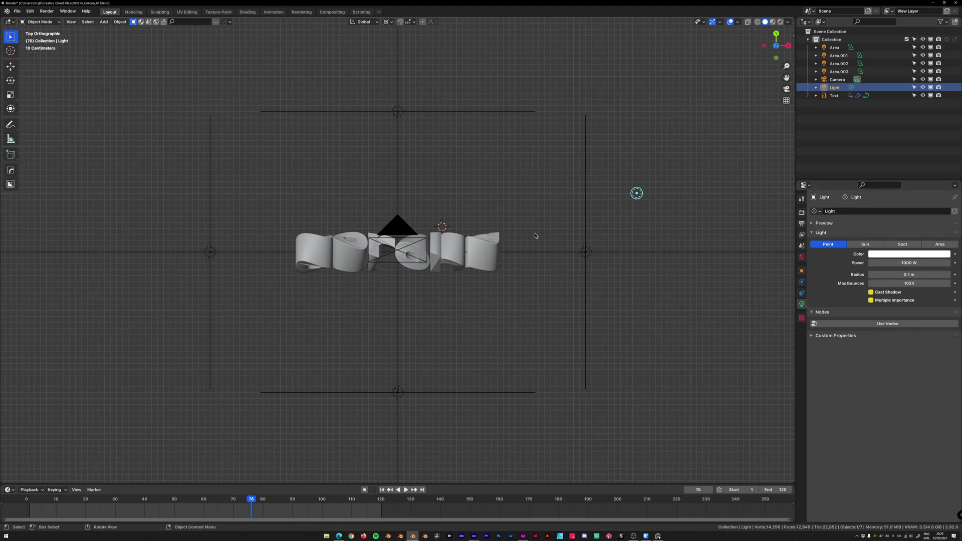
Check the top, red right, blue floor and cyan left area lights one by one
{"action": "middle_click_drag", "start_coordinate": [438, 197], "coordinate": [431, 148]}
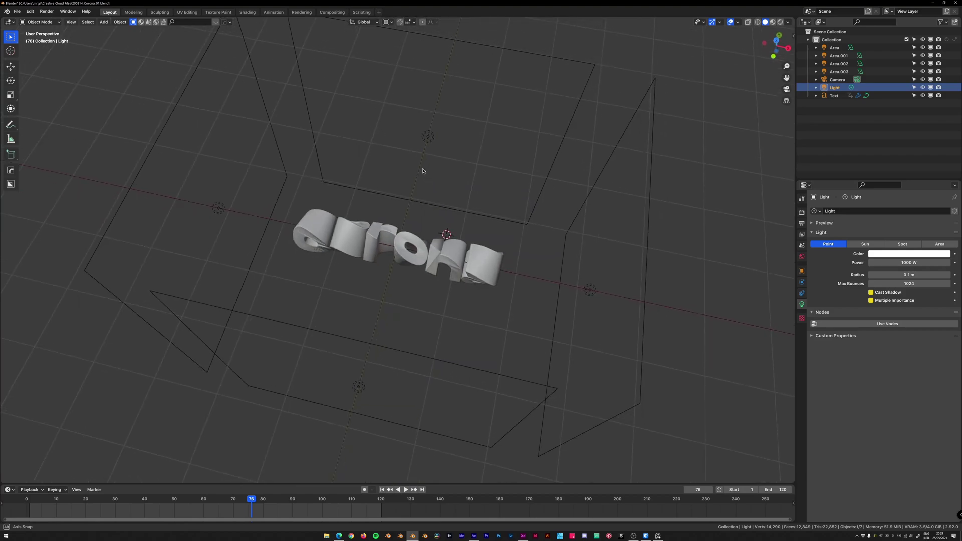
{"action": "left_click", "coordinate": [428, 139]}
{"action": "left_click", "coordinate": [230, 236]}
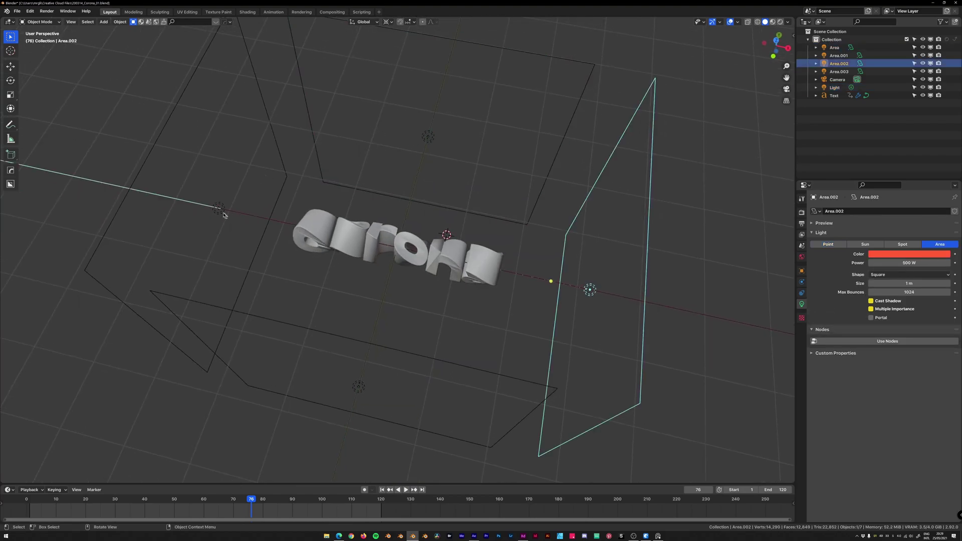
{"action": "left_click", "coordinate": [358, 386]}
{"action": "left_click", "coordinate": [217, 192]}
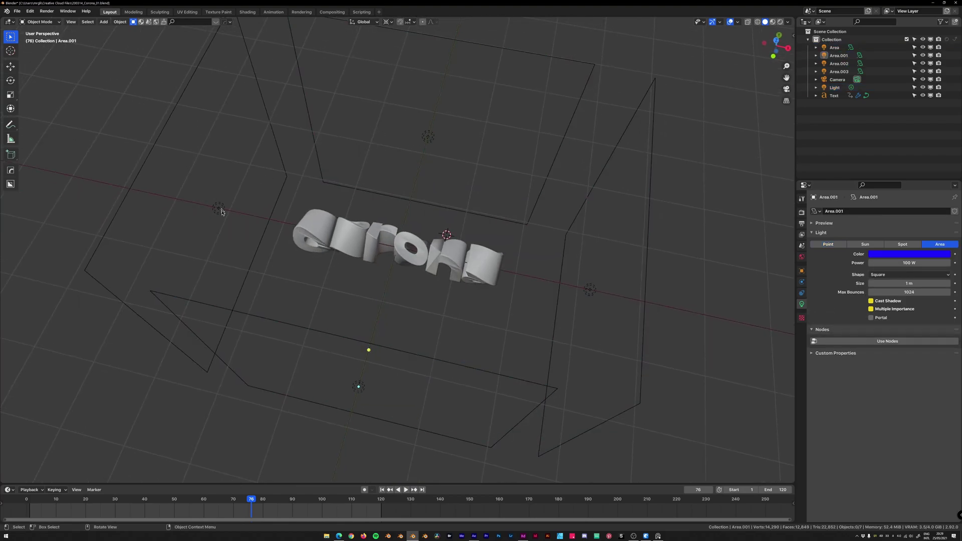
{"action": "left_click", "coordinate": [219, 210]}
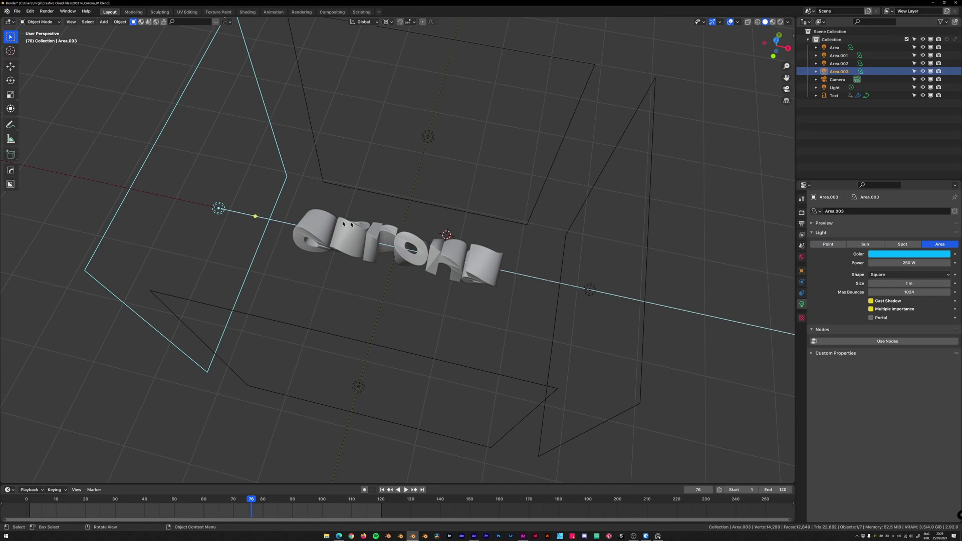
{"action": "middle_click_drag", "start_coordinate": [238, 220], "coordinate": [219, 229]}
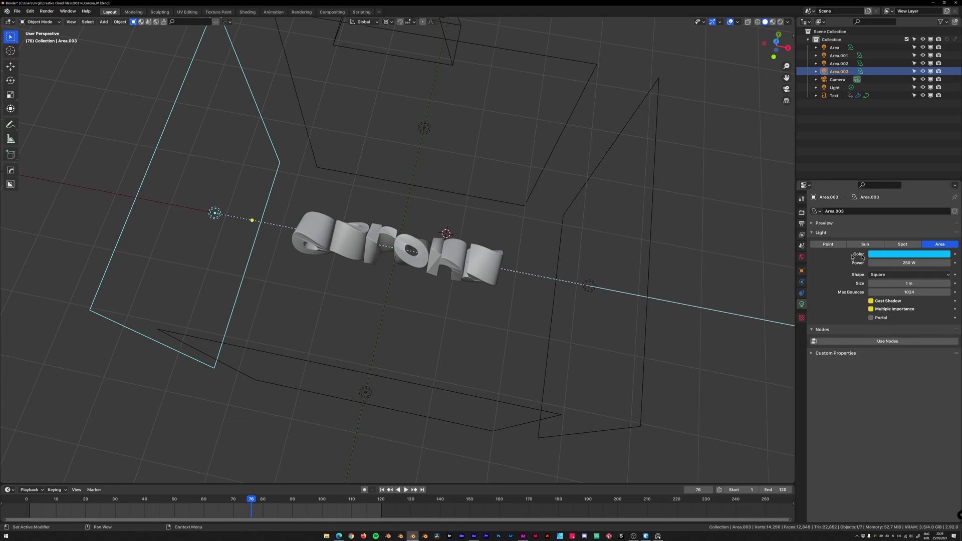
Reselect the red, top and blue area lights and orbit to a frontal view of the text
{"action": "left_click", "coordinate": [589, 284]}
{"action": "middle_click_drag", "start_coordinate": [587, 281], "coordinate": [583, 252]}
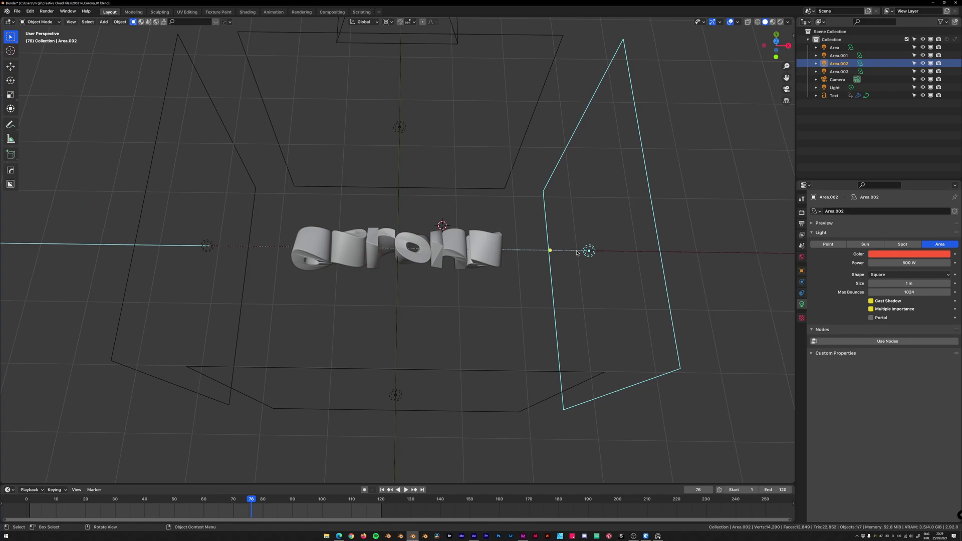
{"action": "left_click", "coordinate": [399, 128]}
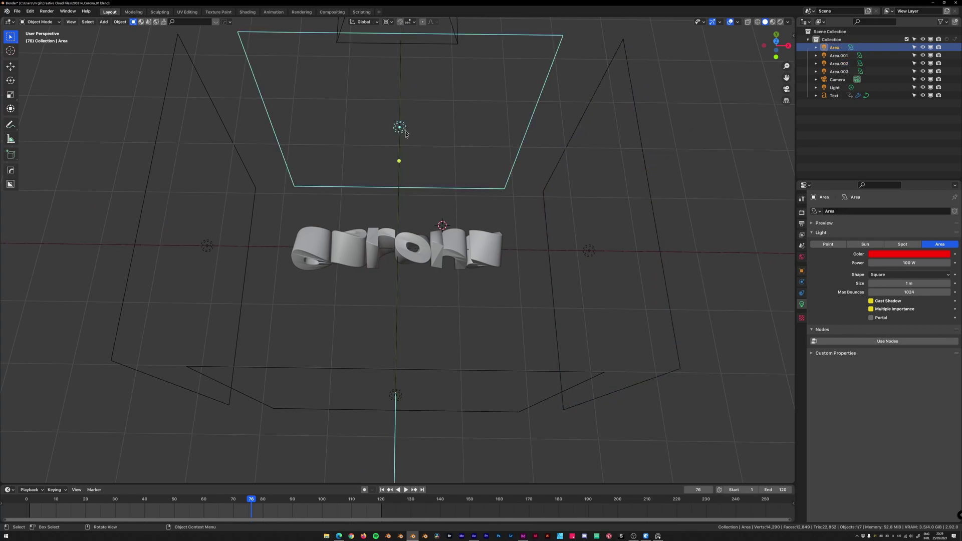
{"action": "left_click", "coordinate": [399, 396]}
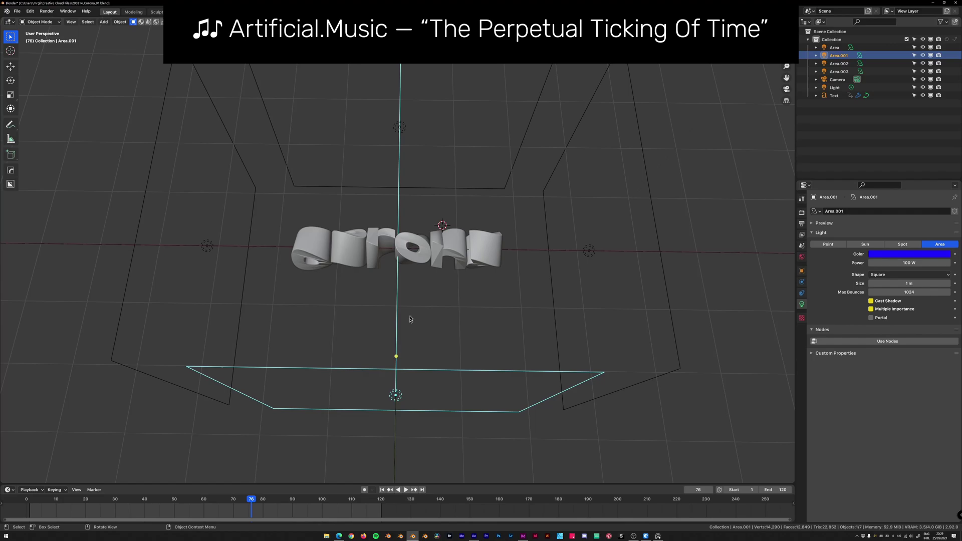
{"action": "left_click", "coordinate": [400, 128]}
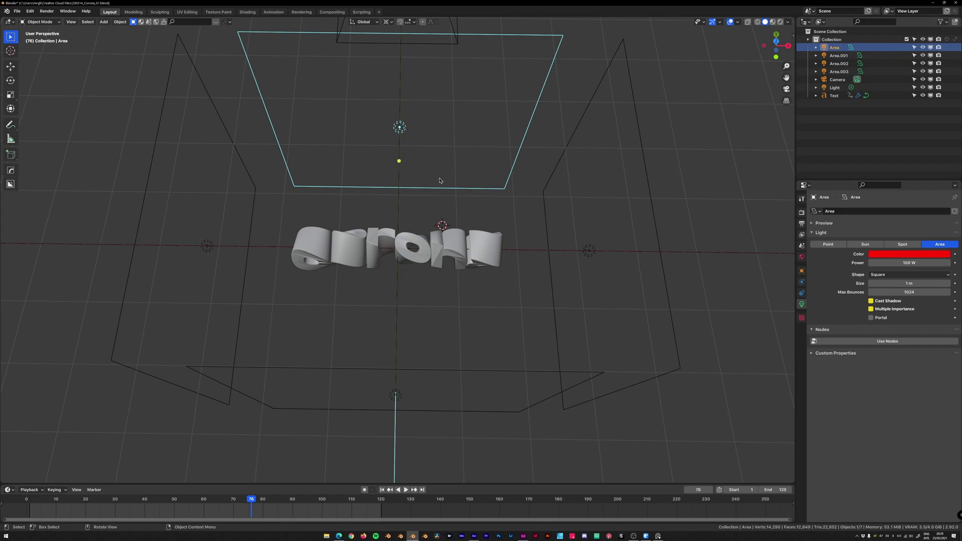
{"action": "middle_click_drag", "start_coordinate": [543, 217], "coordinate": [530, 203]}
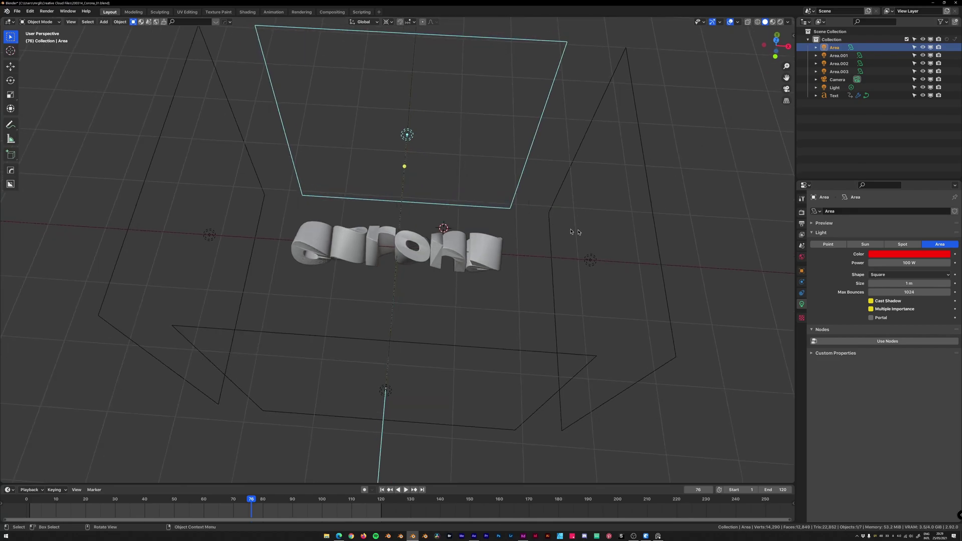
{"action": "middle_click_drag", "start_coordinate": [571, 231], "coordinate": [562, 186]}
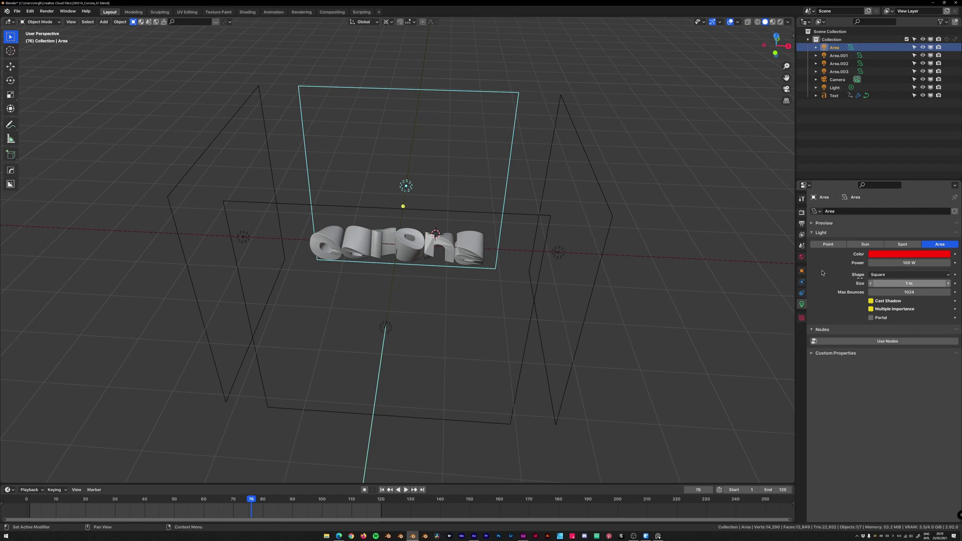
{"action": "middle_click_drag", "start_coordinate": [494, 183], "coordinate": [495, 196]}
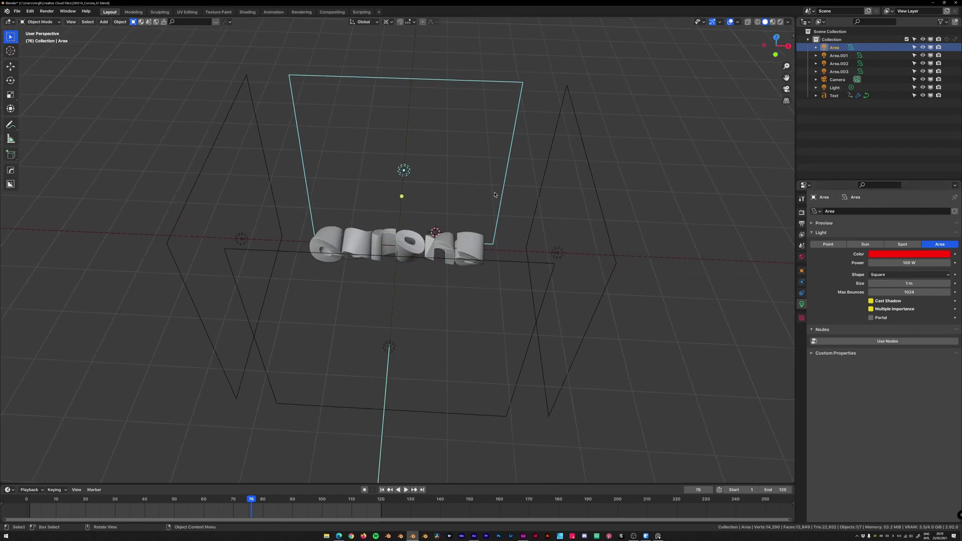
Switch to Rendered shading, look through the scene camera, and show the World settings
{"action": "left_click", "coordinate": [780, 22]}
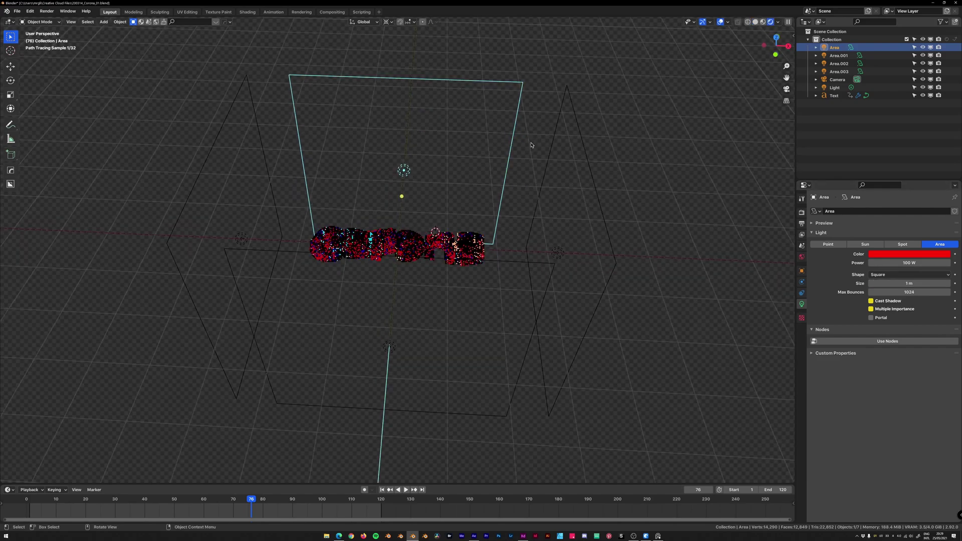
{"action": "key", "text": "KP_7"}
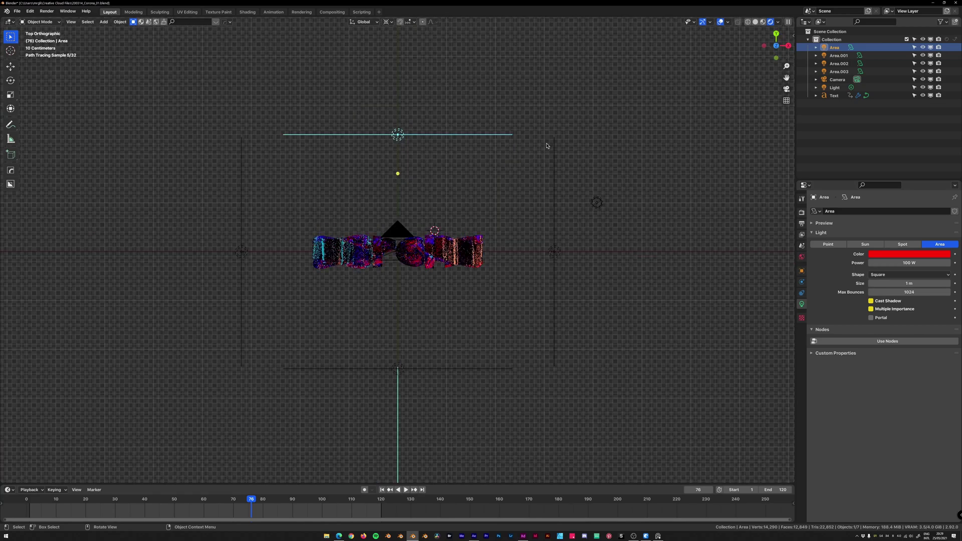
{"action": "key", "text": "KP_0"}
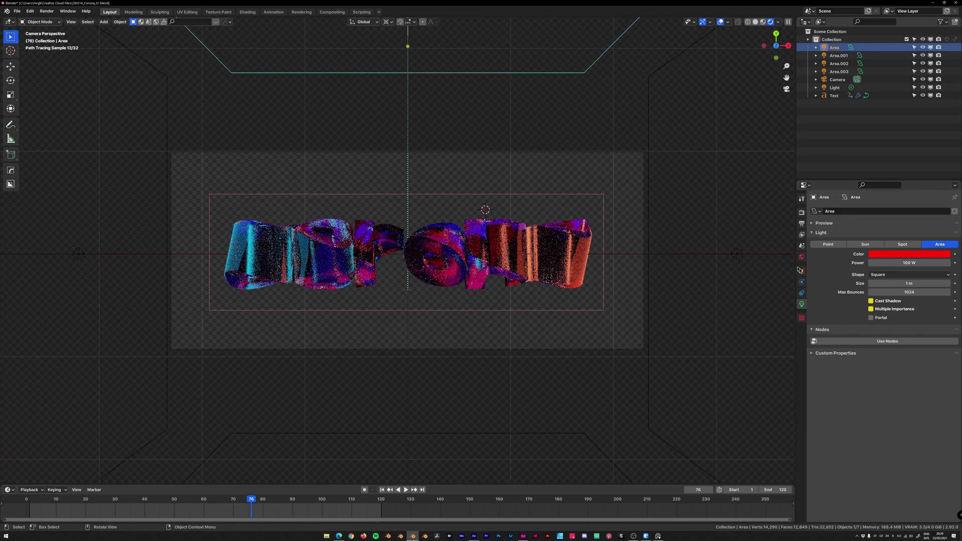
{"action": "left_click", "coordinate": [801, 256]}
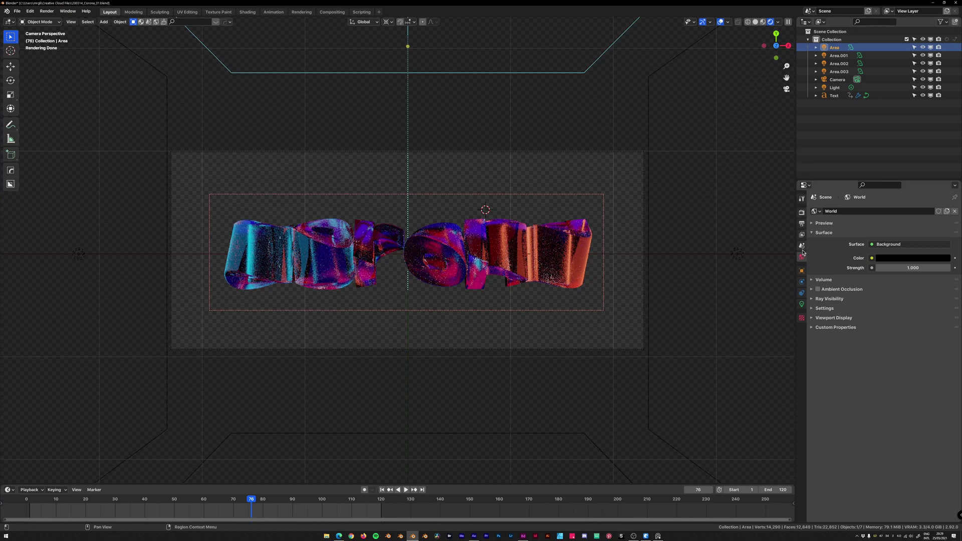
In Render Properties, expand Film and toggle Transparent off and back on
{"action": "left_click", "coordinate": [802, 213]}
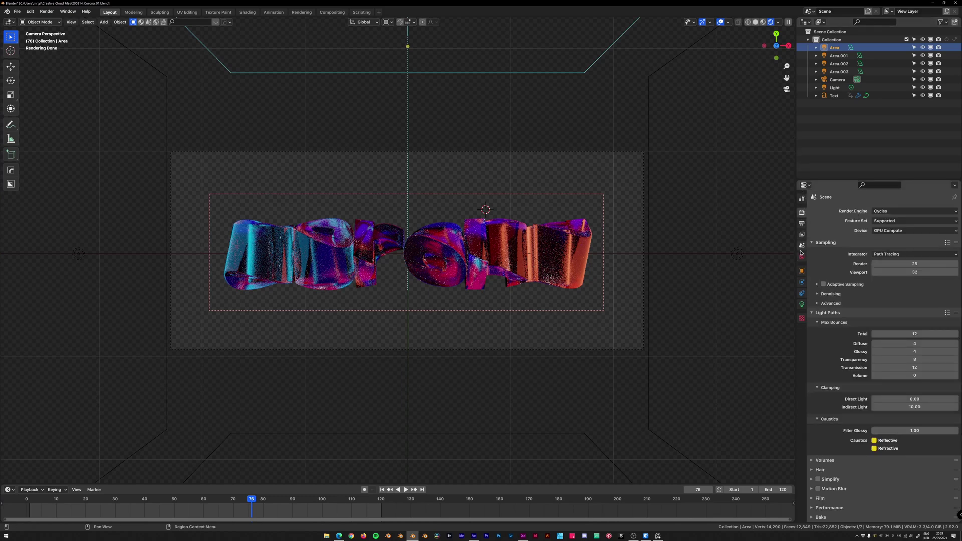
{"action": "scroll", "coordinate": [820, 455], "scroll_direction": "down", "scroll_amount": 3}
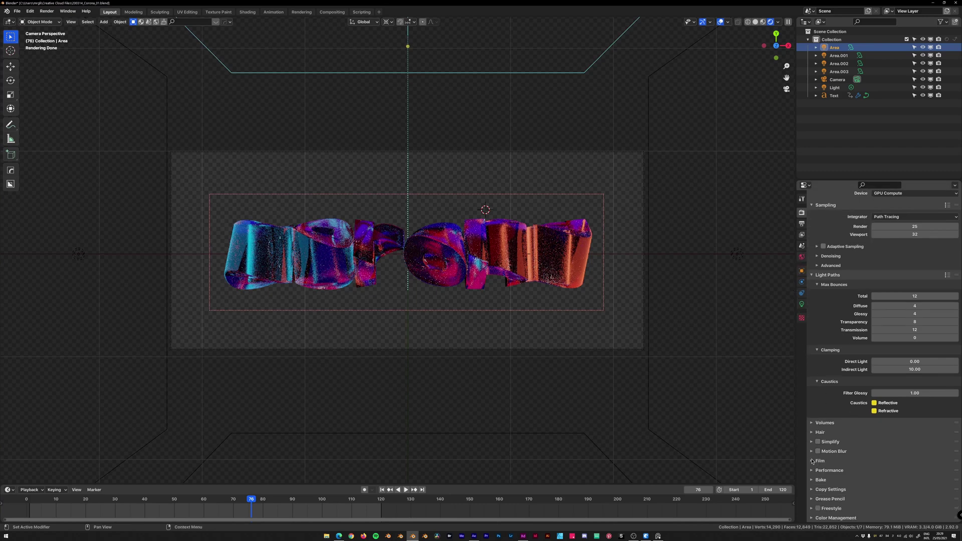
{"action": "left_click", "coordinate": [812, 461]}
{"action": "scroll", "coordinate": [814, 459], "scroll_direction": "down", "scroll_amount": 3}
{"action": "left_click", "coordinate": [823, 456]}
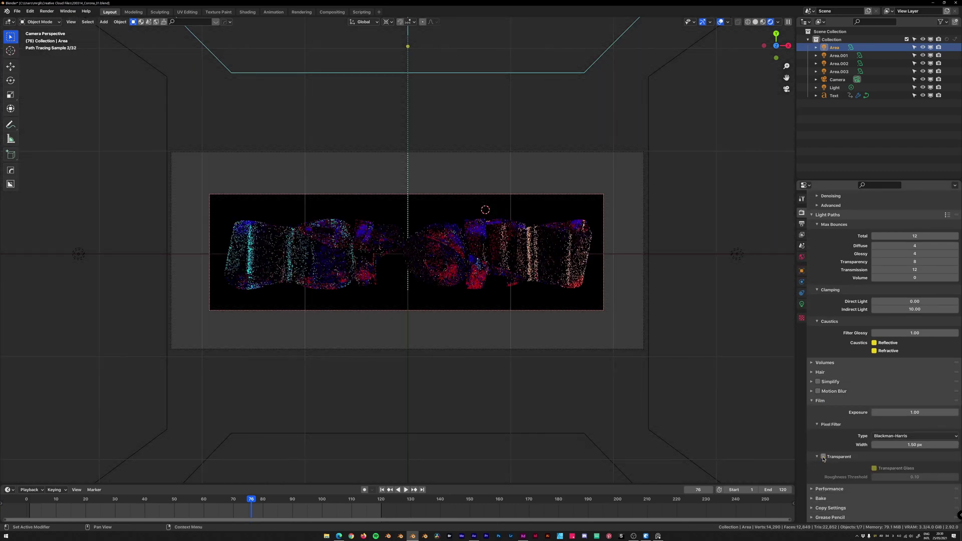
{"action": "left_click", "coordinate": [823, 457]}
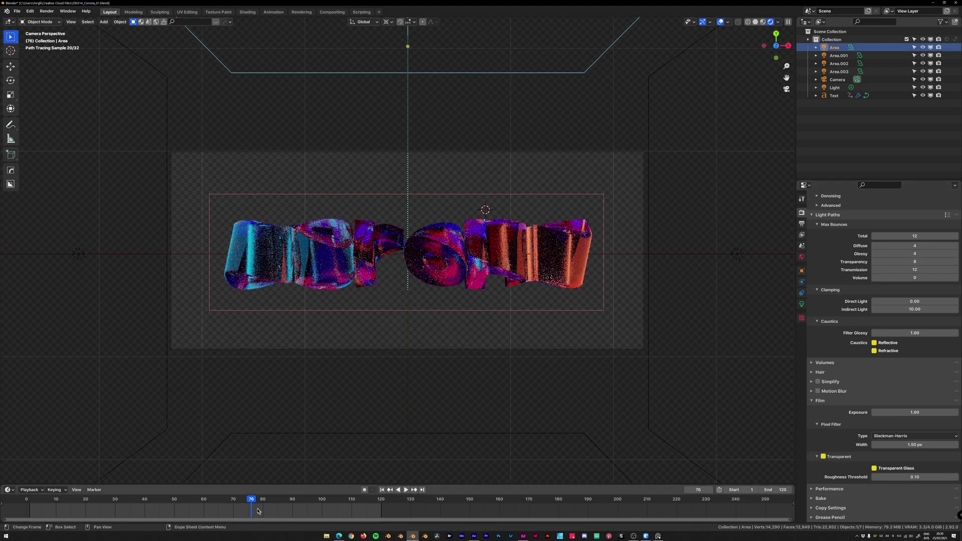
Scrub to frame 10, toggle Transparent Glass off and on, and check Denoising
{"action": "left_click_drag", "start_coordinate": [253, 501], "coordinate": [56, 499]}
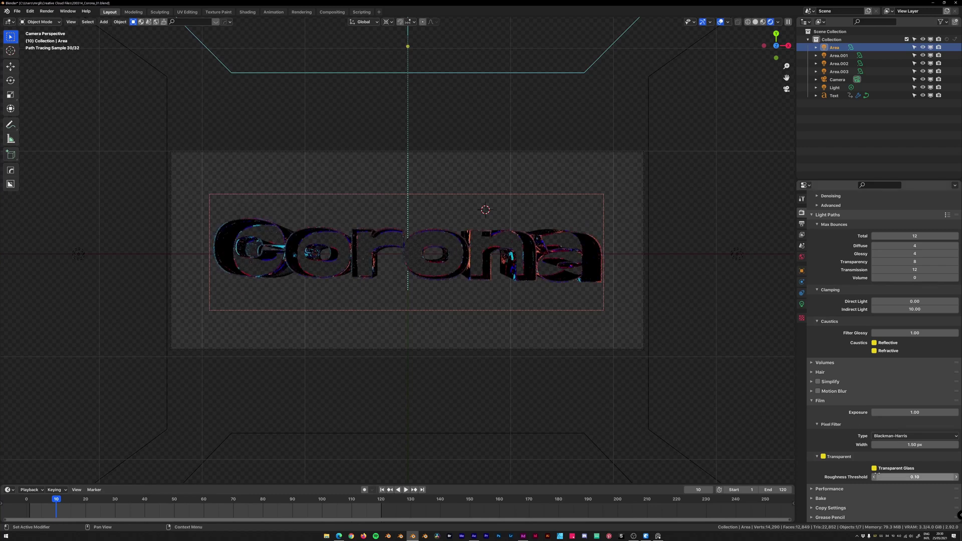
{"action": "left_click", "coordinate": [874, 468]}
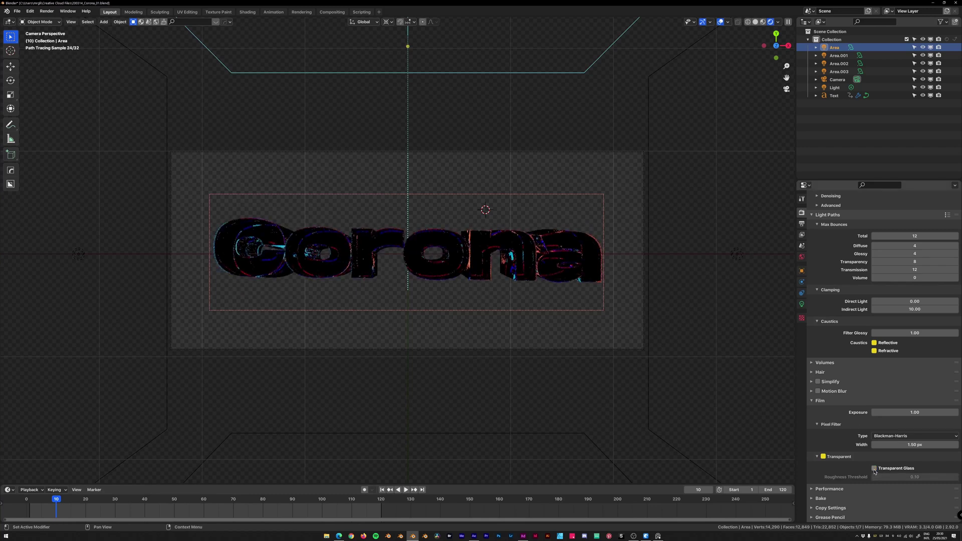
{"action": "left_click", "coordinate": [874, 468]}
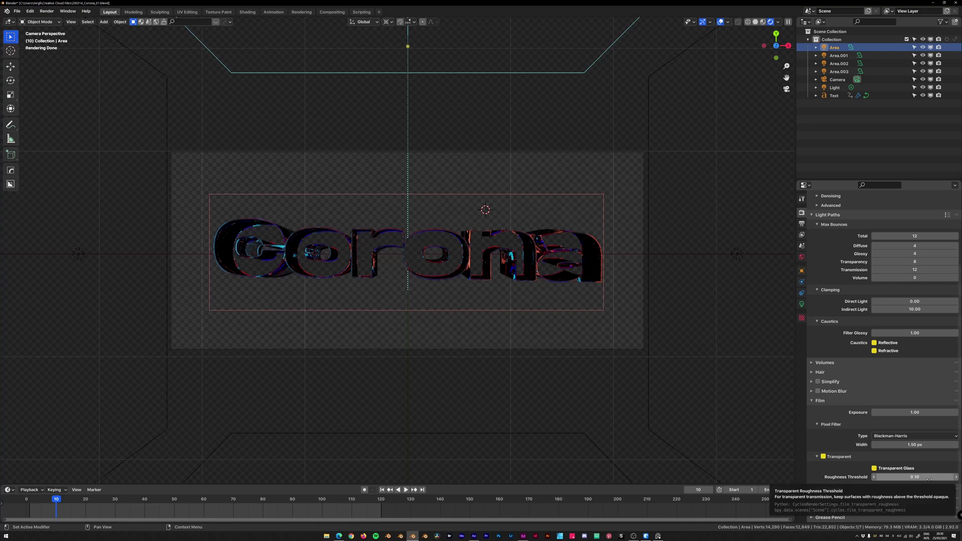
{"action": "scroll", "coordinate": [855, 251], "scroll_direction": "up", "scroll_amount": 2}
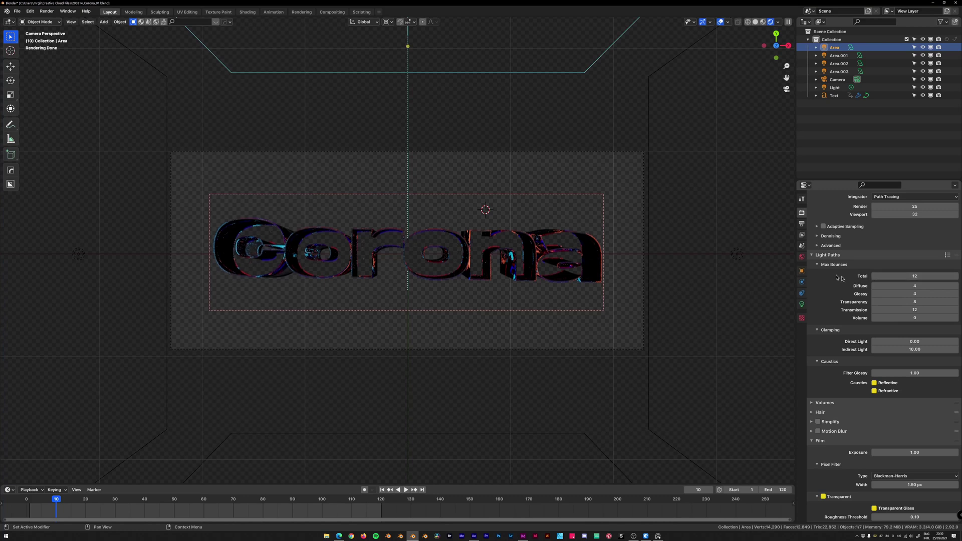
{"action": "scroll", "coordinate": [839, 278], "scroll_direction": "up", "scroll_amount": 2}
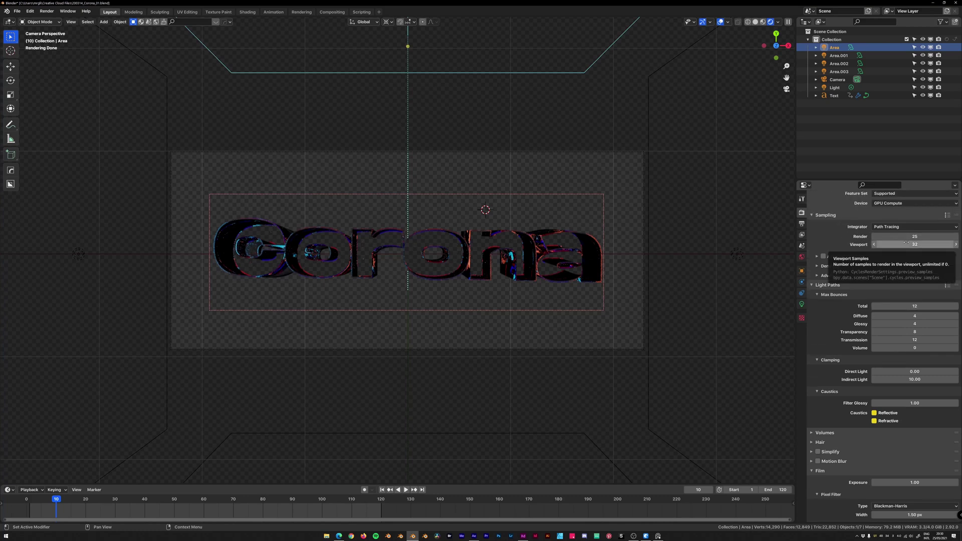
{"action": "left_click", "coordinate": [819, 266]}
{"action": "left_click", "coordinate": [818, 266]}
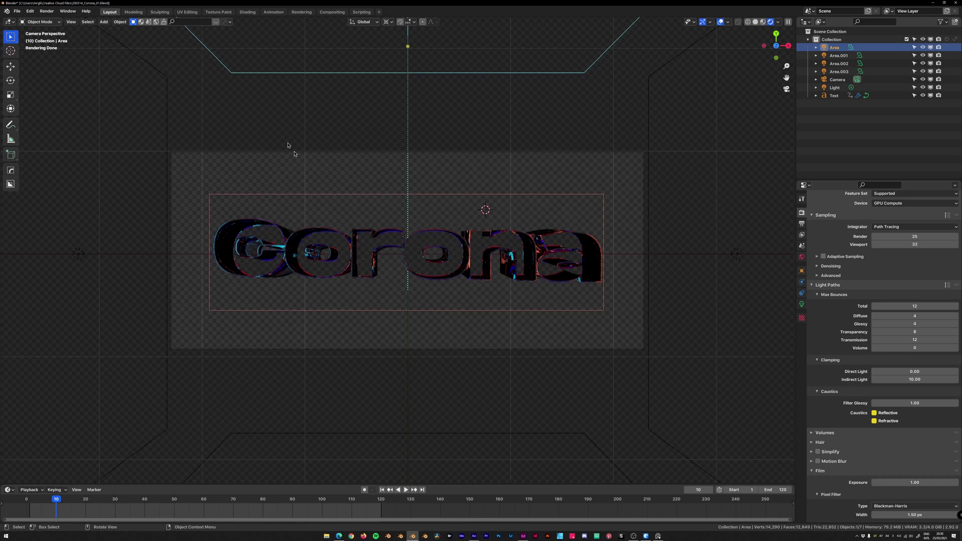
Return to solid shading and open the Corona text's material in an enlarged Shading node editor
{"action": "left_click", "coordinate": [755, 22]}
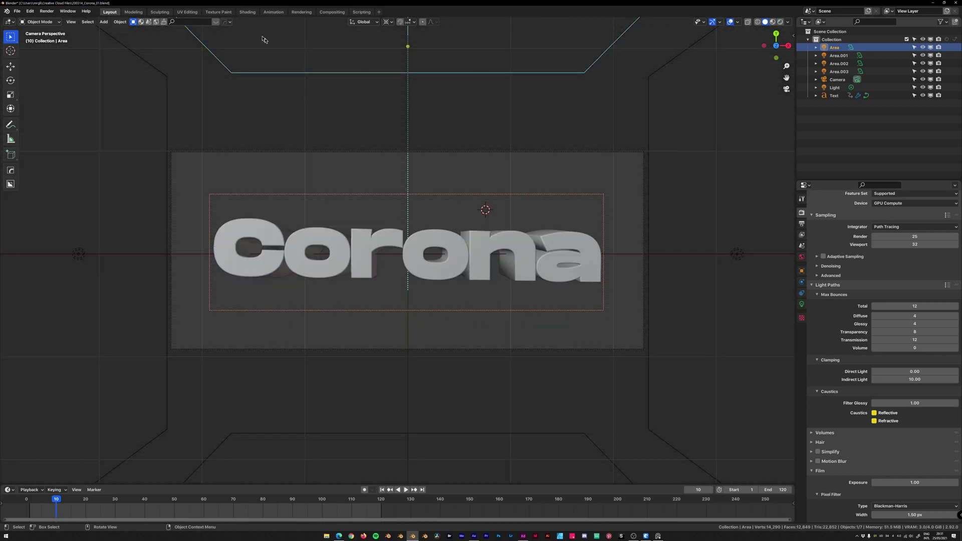
{"action": "left_click", "coordinate": [249, 13]}
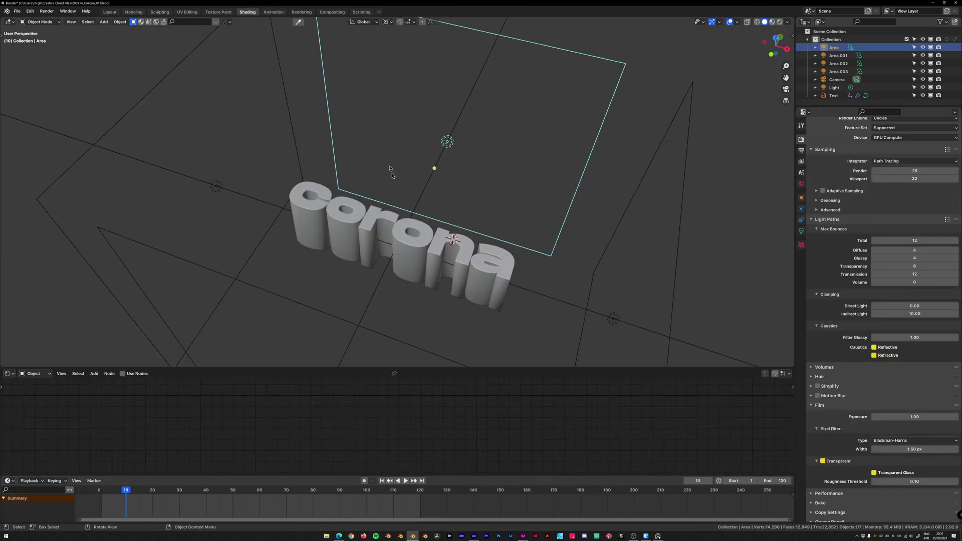
{"action": "left_click", "coordinate": [403, 244]}
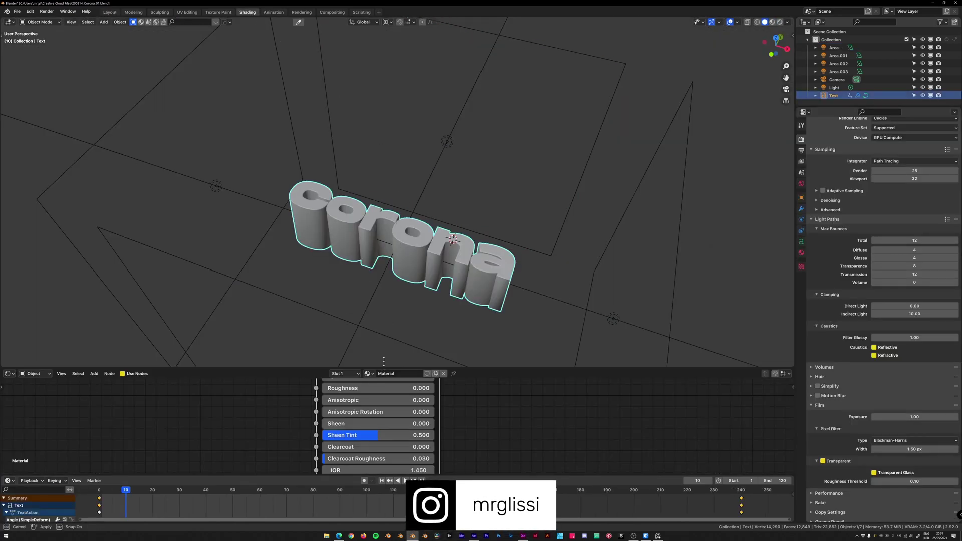
{"action": "left_click_drag", "start_coordinate": [382, 368], "coordinate": [369, 139]}
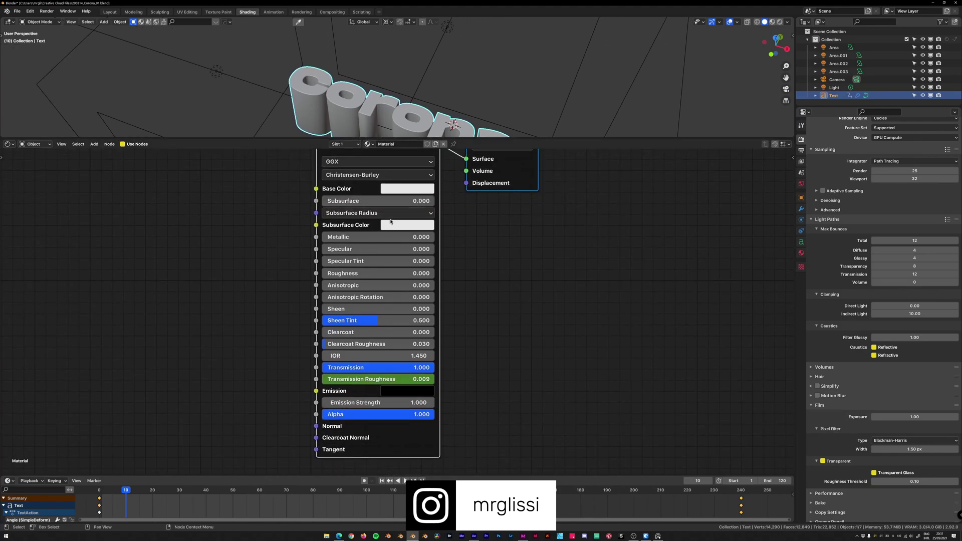
{"action": "key", "text": "KP_Decimal"}
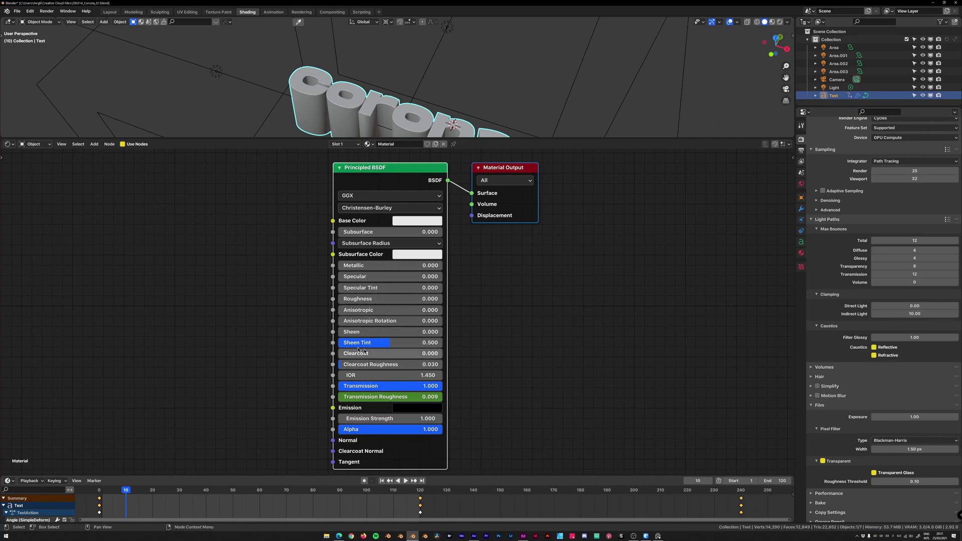
Set the Principled BSDF Sheen Tint to 0 and start playback
{"action": "left_click_drag", "start_coordinate": [389, 345], "coordinate": [345, 345]}
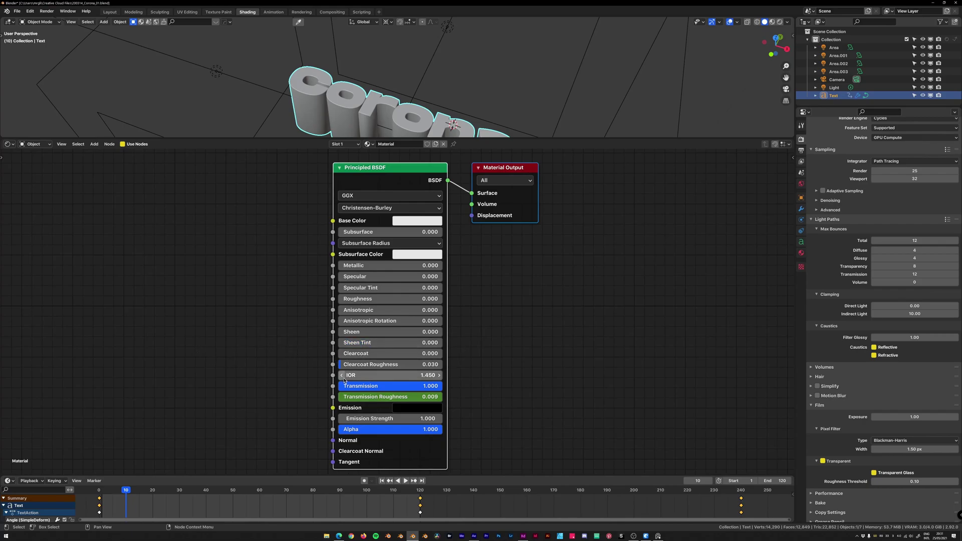
{"action": "scroll", "coordinate": [404, 385], "scroll_direction": "up", "scroll_amount": 1}
{"action": "scroll", "coordinate": [404, 406], "scroll_direction": "down", "scroll_amount": 3, "text": "shift"}
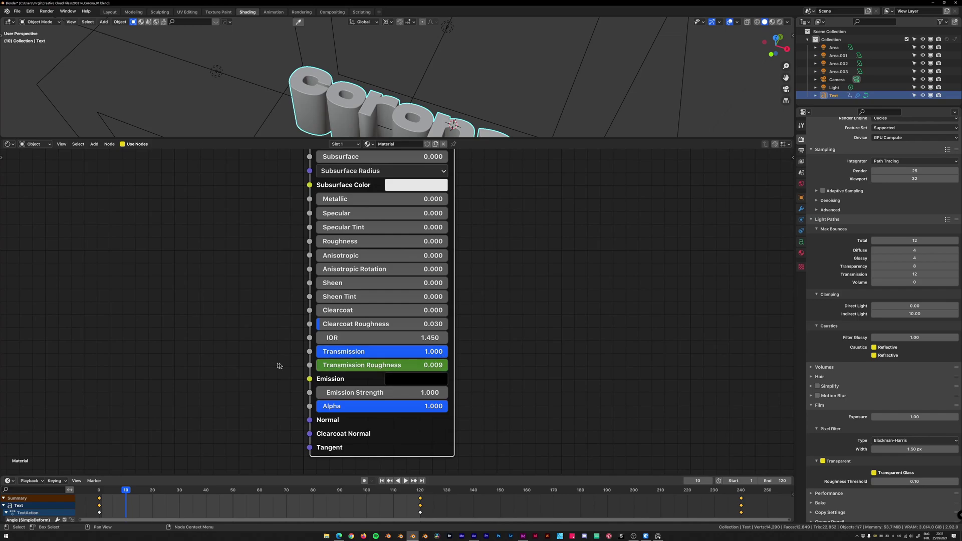
{"action": "key", "text": "space"}
Play and scrub the timeline through frames 0, 110 and 22, stopping at frame 120 with roughness 0.442
{"action": "left_click", "coordinate": [100, 491]}
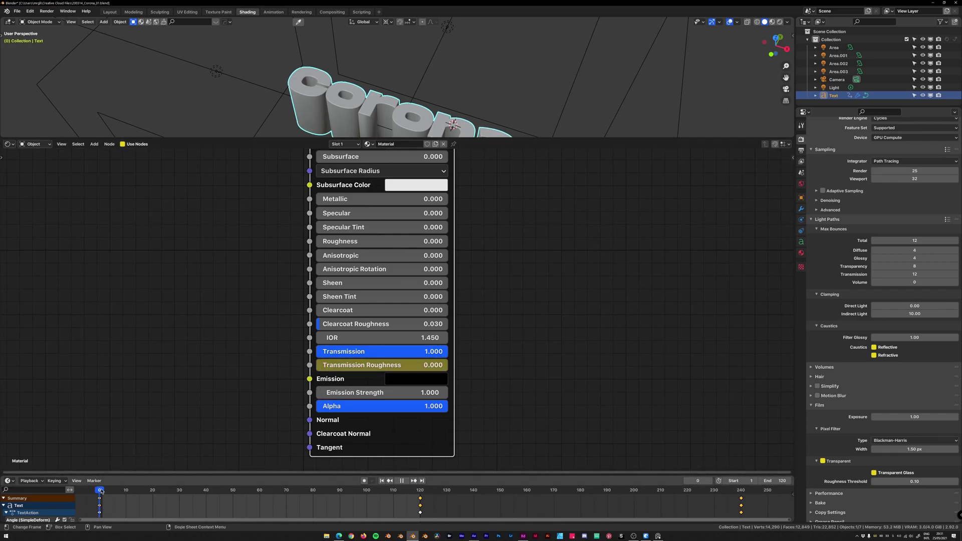
{"action": "left_click_drag", "start_coordinate": [101, 491], "coordinate": [420, 499]}
{"action": "key", "text": "space"}
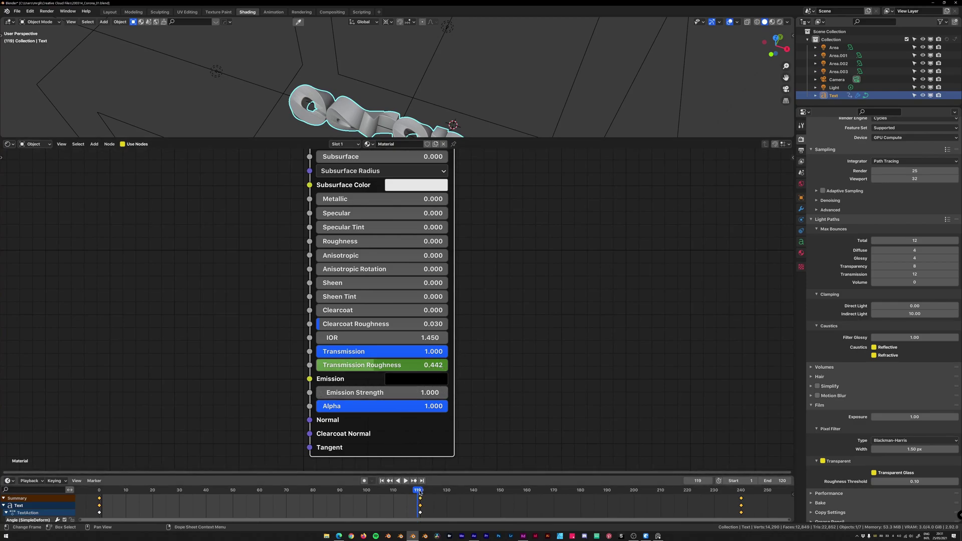
{"action": "key", "text": "space"}
{"action": "left_click", "coordinate": [391, 490]}
{"action": "left_click_drag", "start_coordinate": [392, 491], "coordinate": [158, 491]}
{"action": "key", "text": "space"}
{"action": "scroll", "coordinate": [498, 253], "scroll_direction": "down", "scroll_amount": 1}
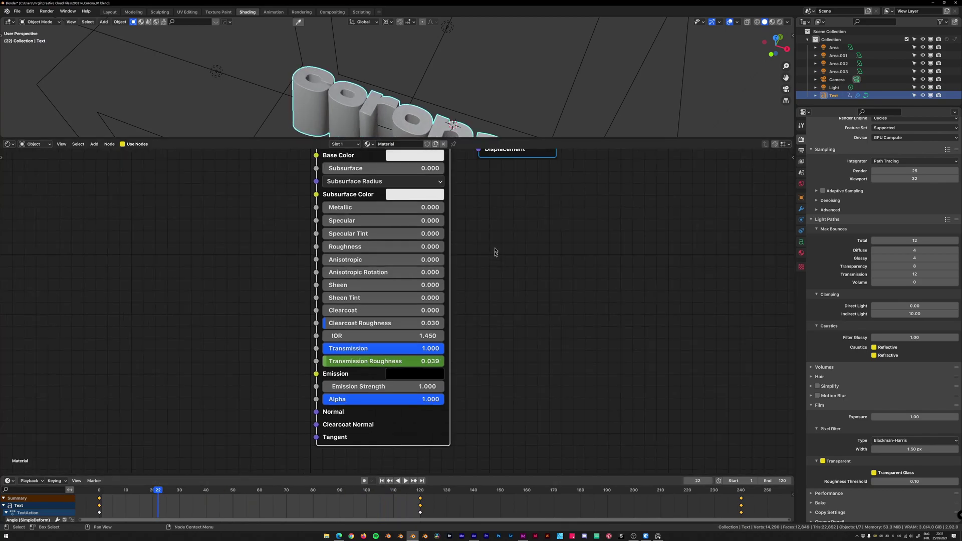
{"action": "left_click", "coordinate": [422, 491]}
{"action": "key", "text": "space"}
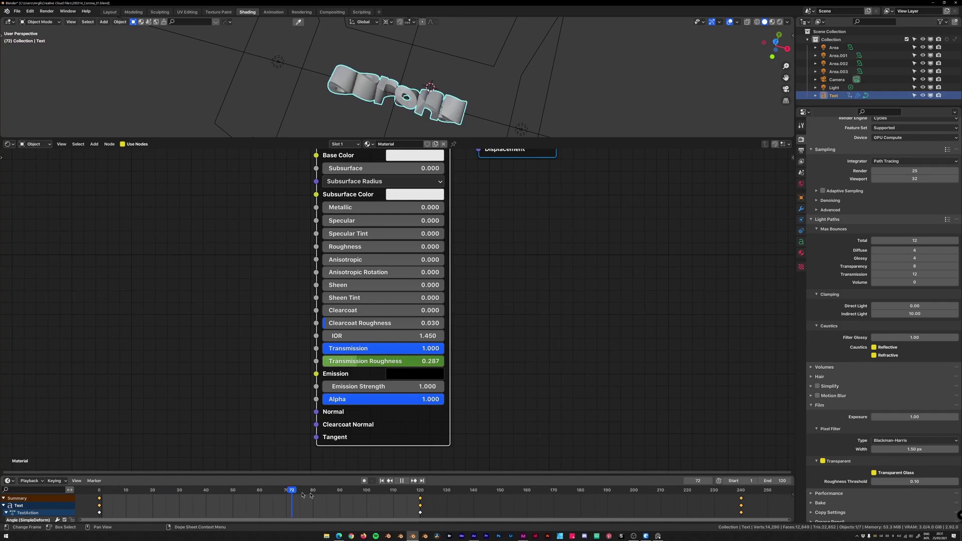
{"action": "mouse_move", "coordinate": [419, 498]}
{"action": "left_mouse_down"}
{"action": "mouse_move", "coordinate": [430, 497]}
{"action": "mouse_move", "coordinate": [421, 496]}
{"action": "left_mouse_up"}
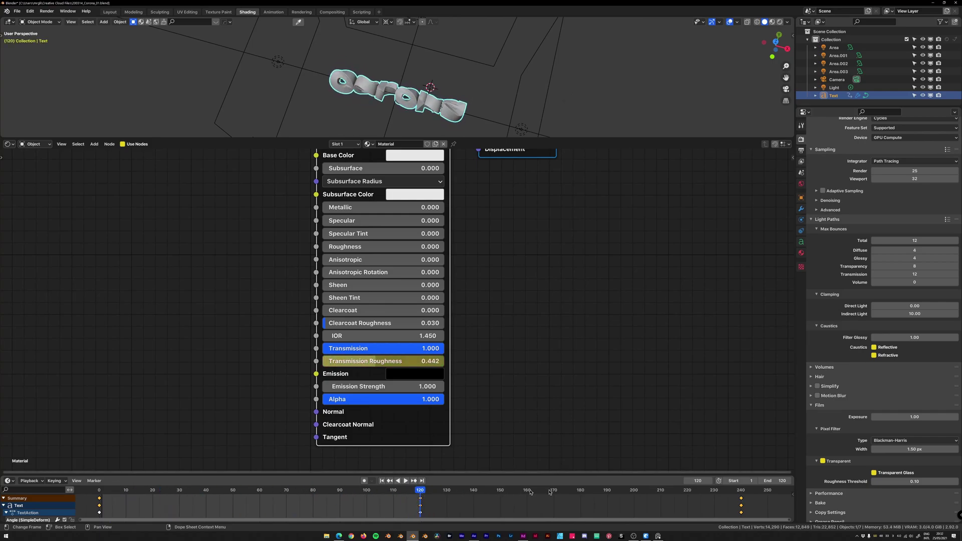
{"action": "key", "text": "Escape"}
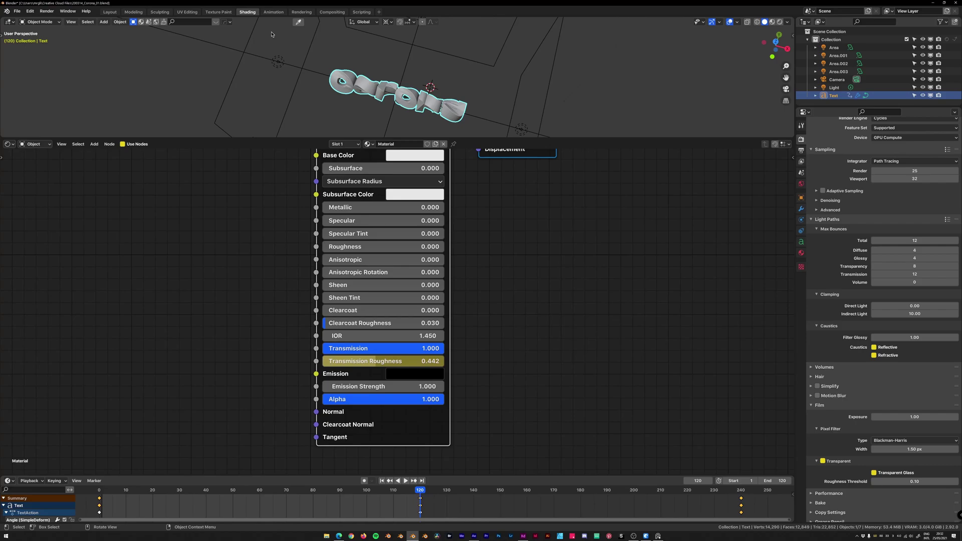
In the Animation workspace, scrub to frame 87 and play the twist from the start
{"action": "left_click", "coordinate": [273, 12]}
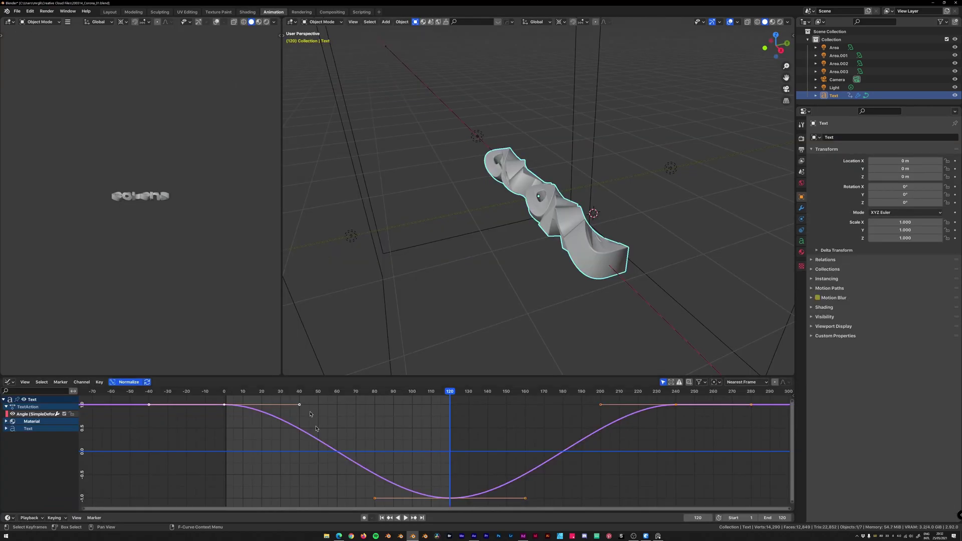
{"action": "middle_click_drag", "start_coordinate": [516, 246], "coordinate": [515, 326]}
{"action": "middle_click_drag", "start_coordinate": [531, 240], "coordinate": [544, 257]}
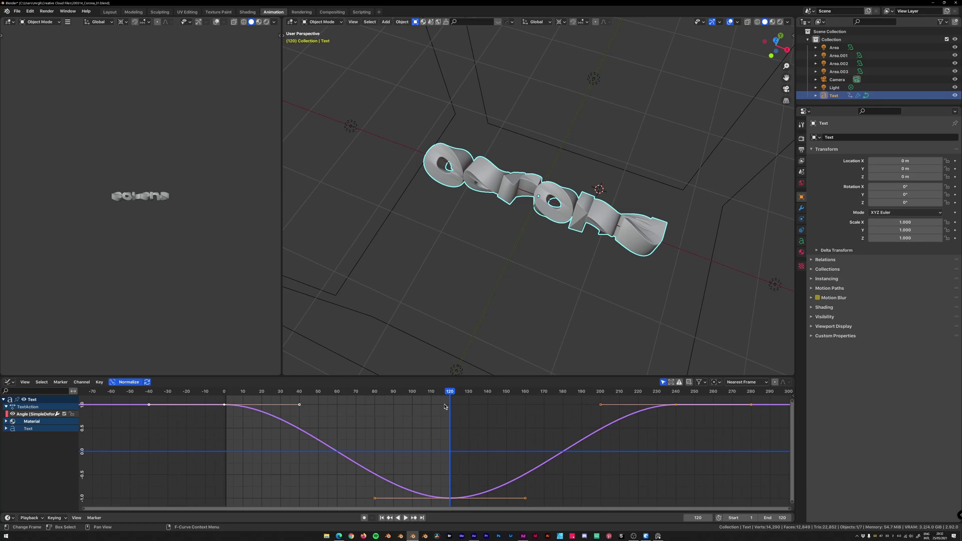
{"action": "left_click_drag", "start_coordinate": [449, 394], "coordinate": [389, 392]}
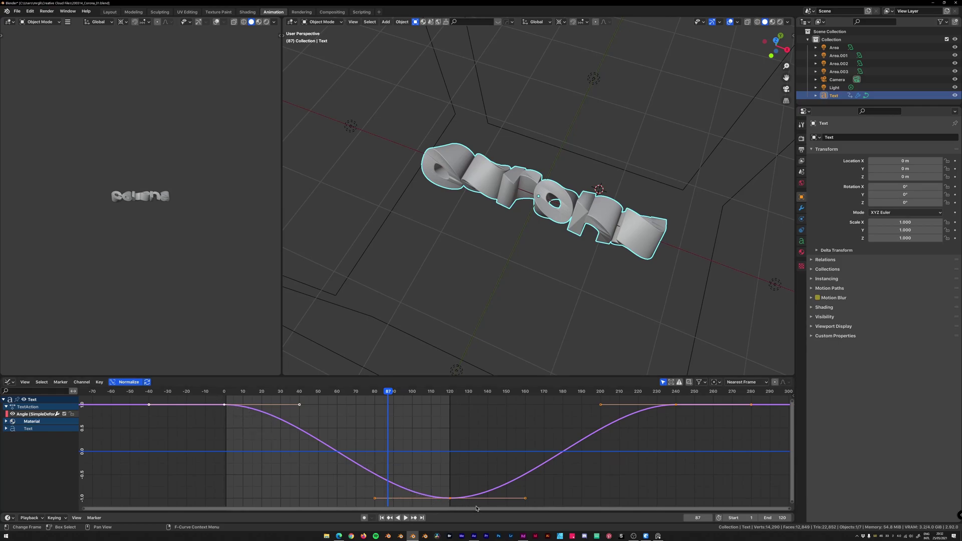
{"action": "left_click", "coordinate": [235, 395]}
{"action": "key", "text": "space"}
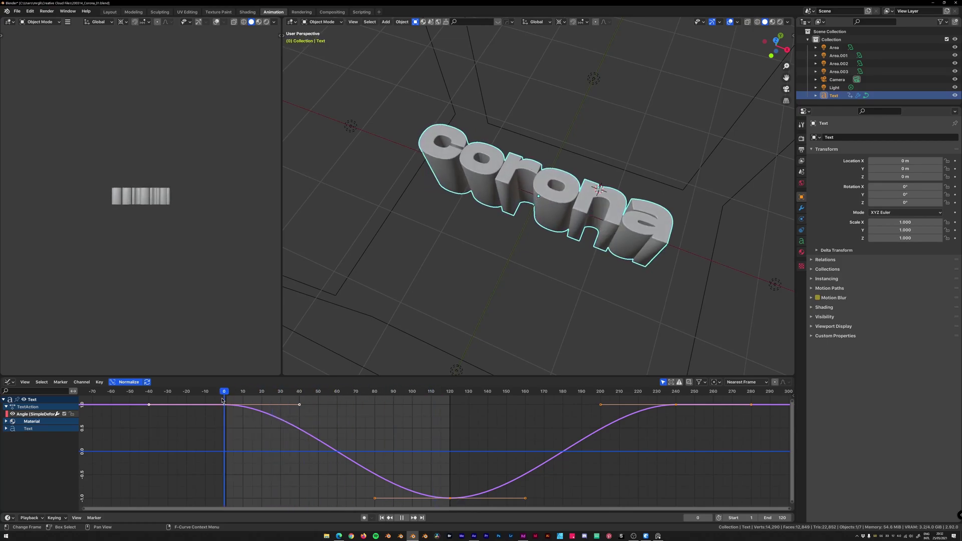
{"action": "key", "text": "space"}
Set the End frame to 240 and play the extended twist back
{"action": "key", "text": "space"}
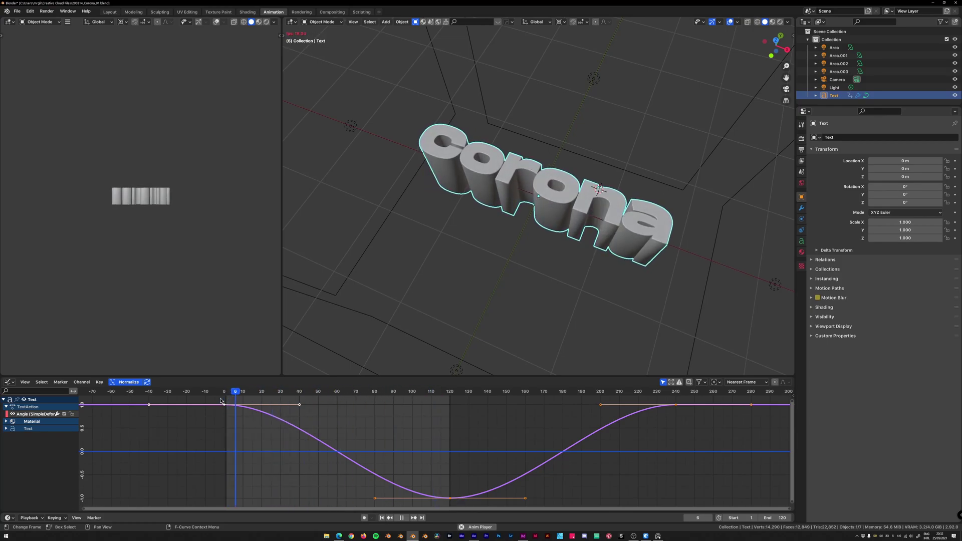
{"action": "left_click", "coordinate": [675, 391]}
{"action": "key", "text": "space"}
{"action": "left_click", "coordinate": [772, 517]}
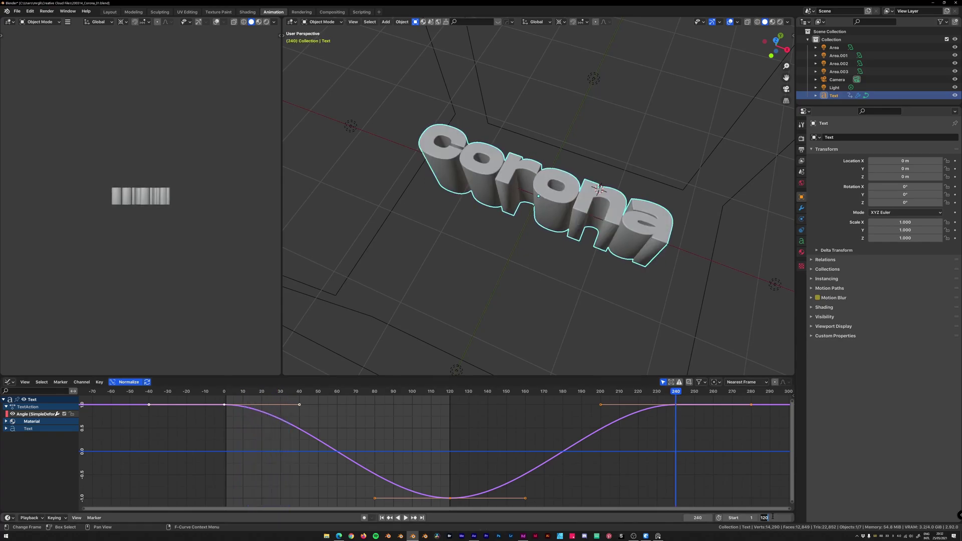
{"action": "key", "text": "Return"}
{"action": "key", "text": "space"}
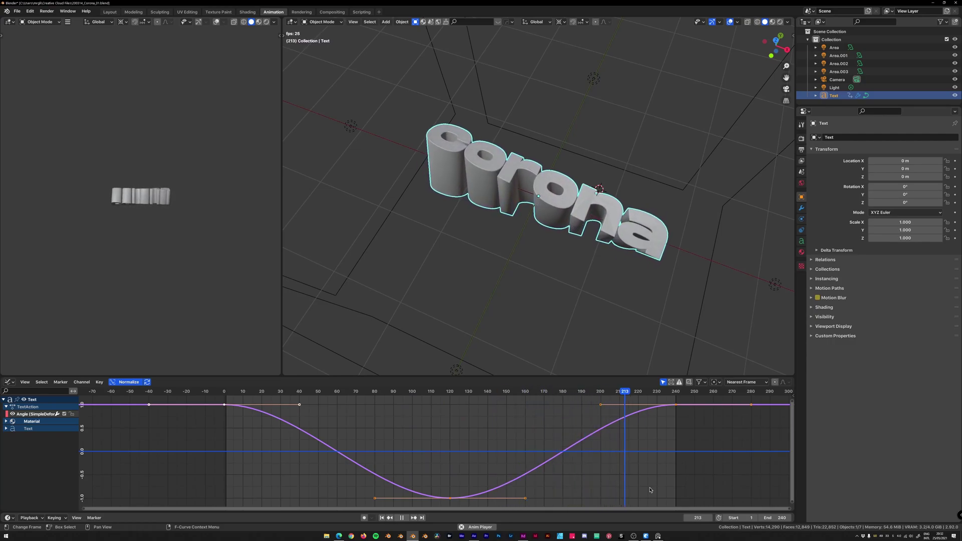
{"action": "key", "text": "space"}
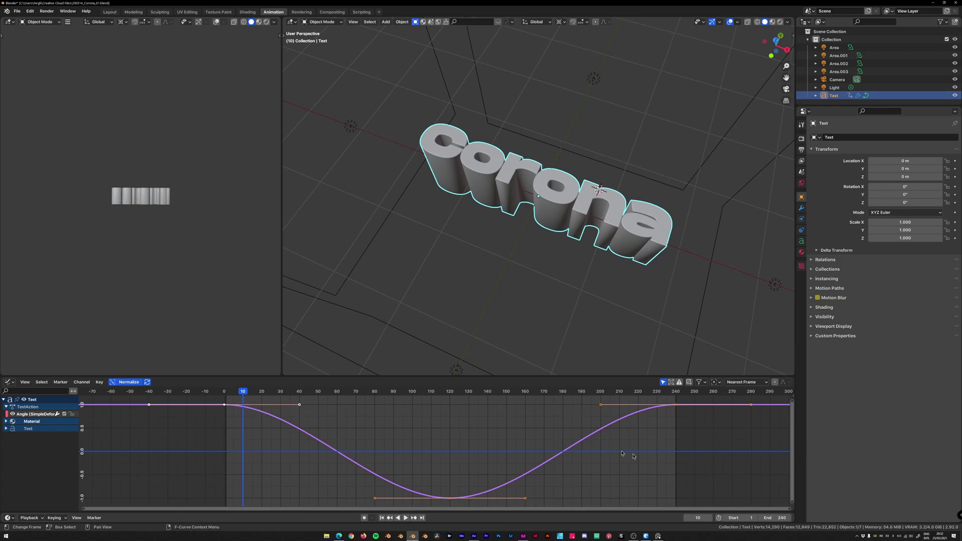
{"action": "middle_click_drag", "start_coordinate": [443, 234], "coordinate": [456, 210]}
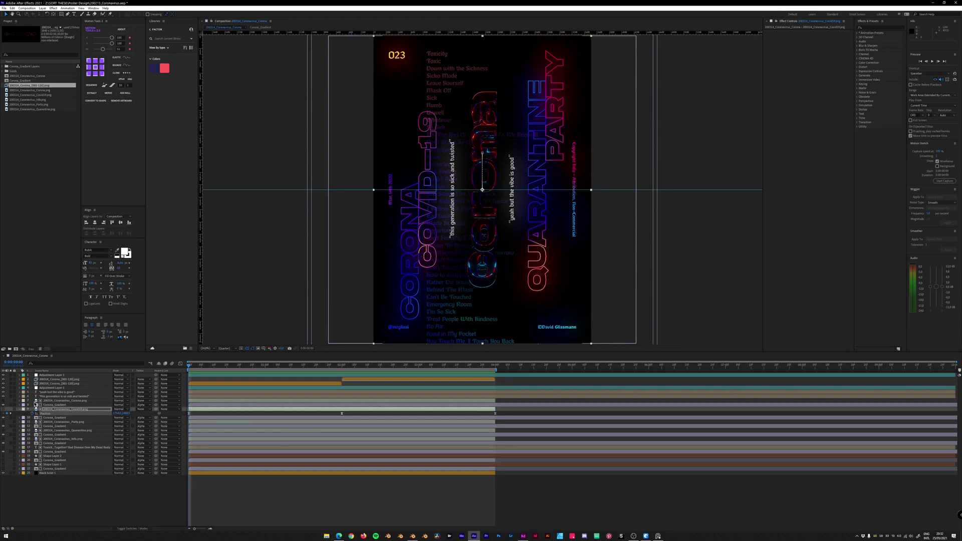
Select the Corona sequence layers, preview the poster, scrub back to about 1:24, and open Composition Settings
{"action": "left_click", "coordinate": [58, 379]}
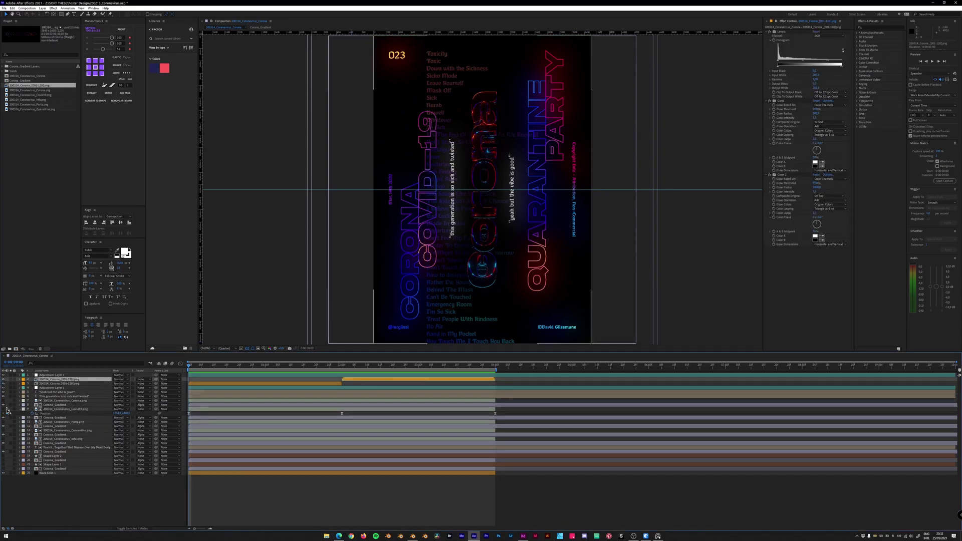
{"action": "left_click", "coordinate": [45, 383]}
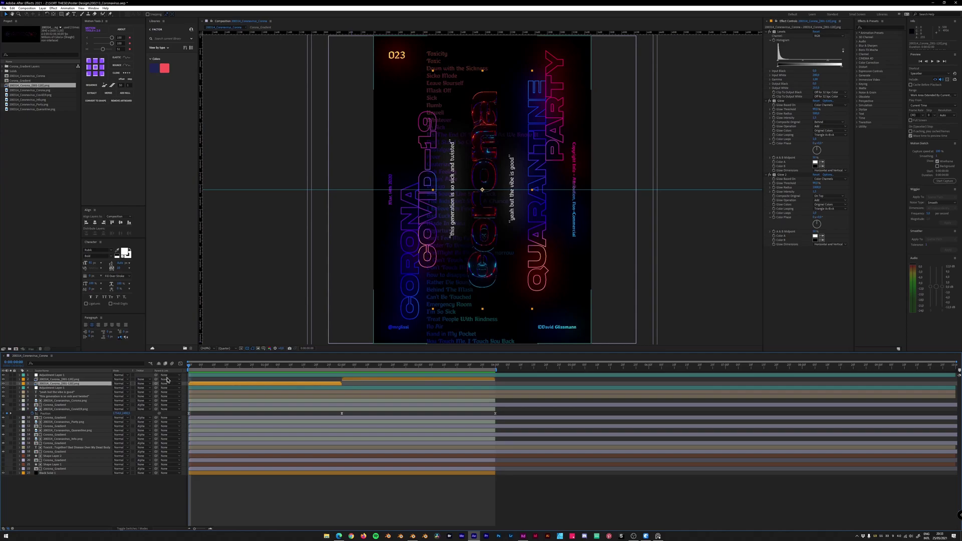
{"action": "key", "text": "space"}
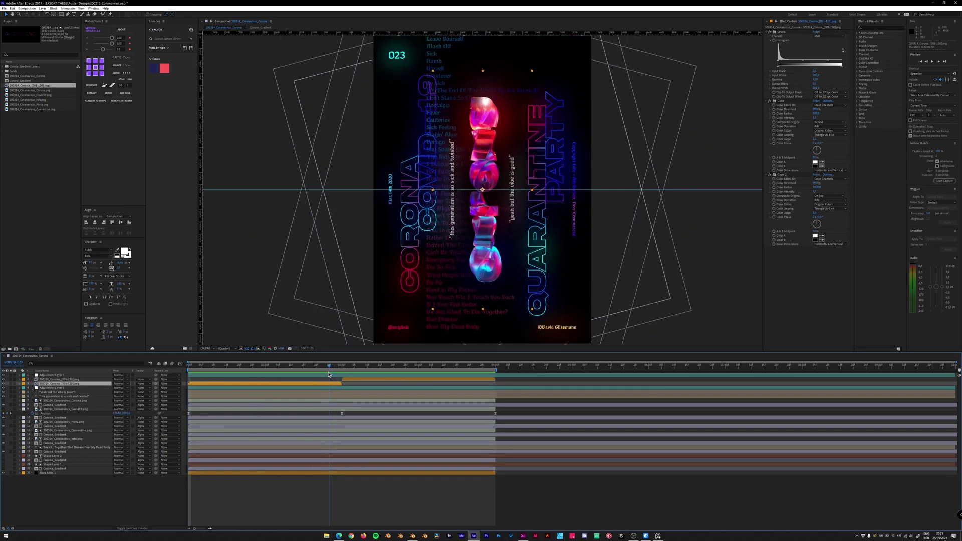
{"action": "left_click", "coordinate": [363, 380]}
{"action": "key", "text": "space"}
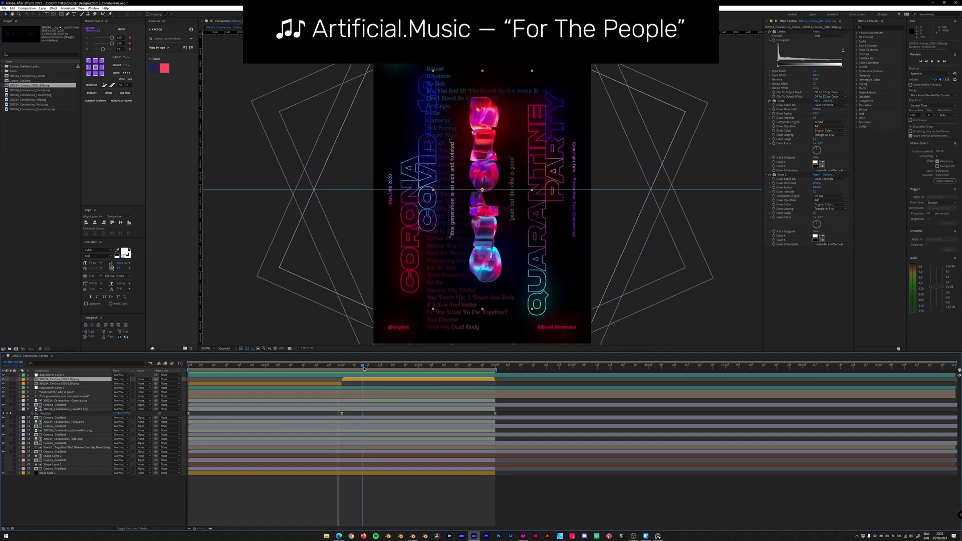
{"action": "left_click_drag", "start_coordinate": [434, 366], "coordinate": [189, 366]}
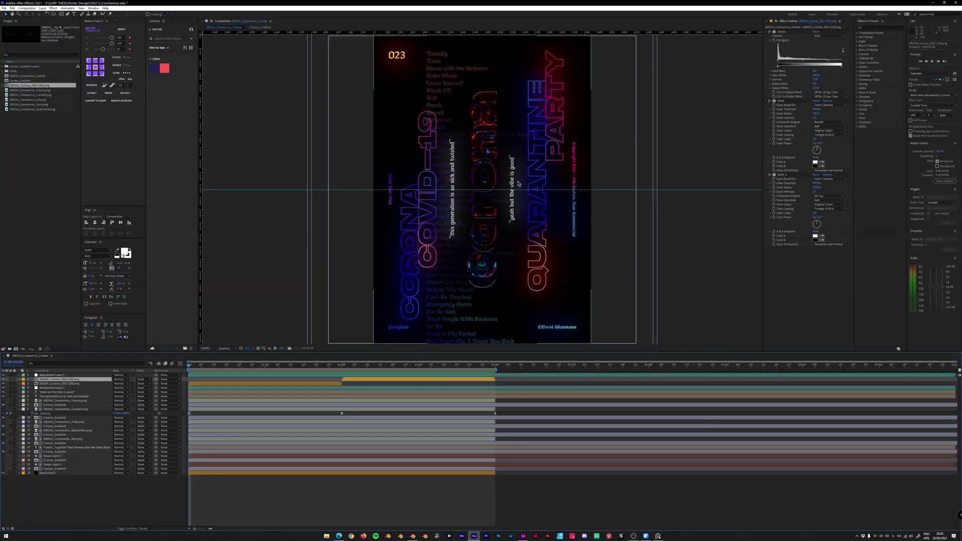
{"action": "key", "text": "ctrl+k"}
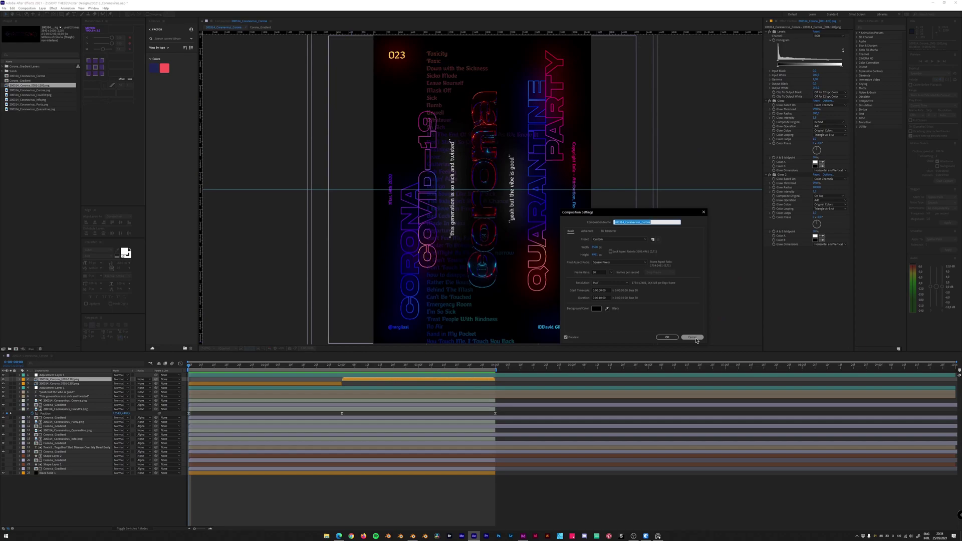
Cancel the 200314_Coronavirus_Corona Composition Settings dialog, leaving all values unchanged
{"action": "left_click", "coordinate": [694, 338]}
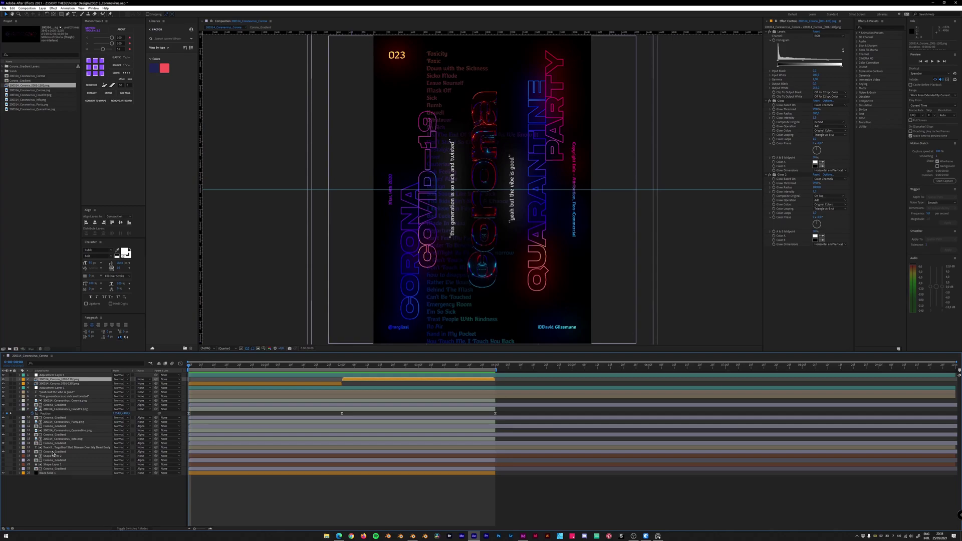
Select the two Corona_Gradient layers and toggle one gradient layer's visibility
{"action": "left_click", "coordinate": [53, 451]}
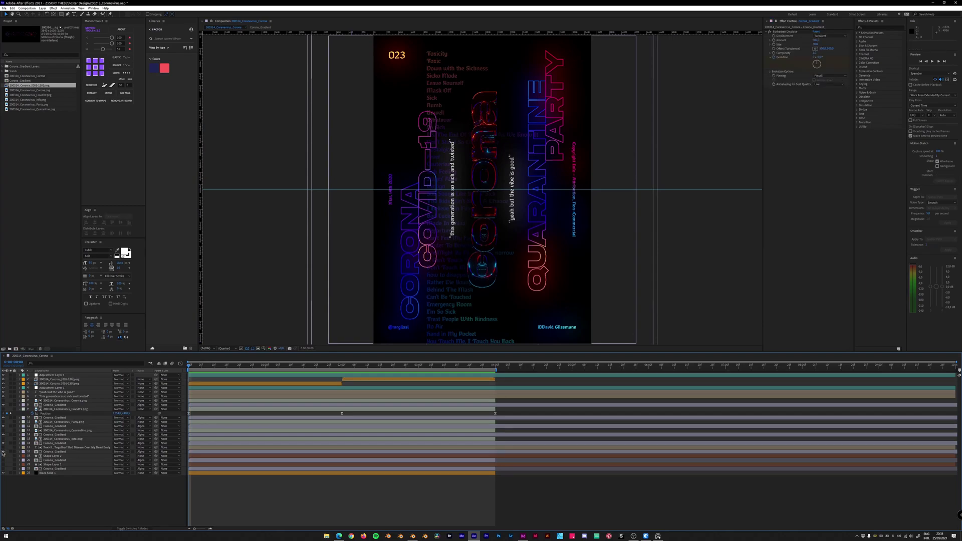
{"action": "left_click", "coordinate": [18, 444]}
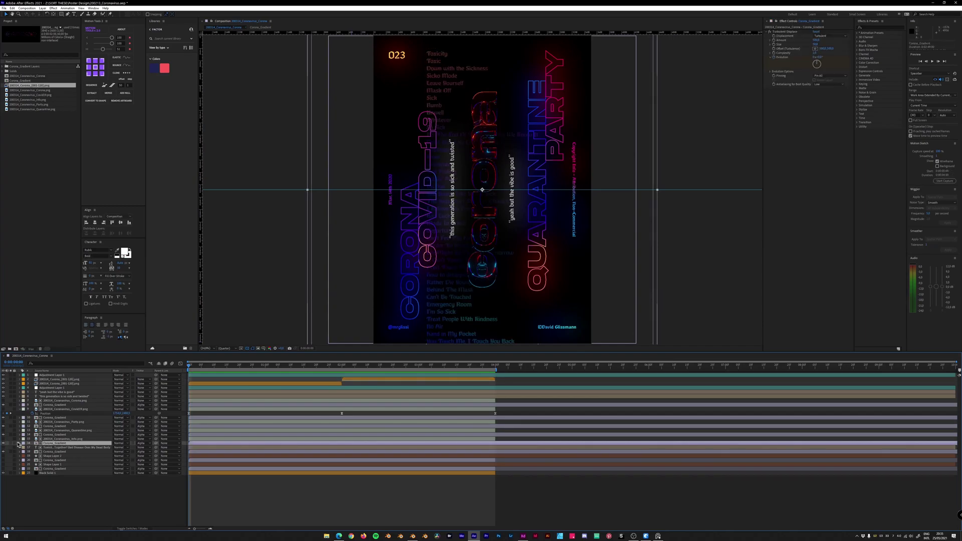
{"action": "left_click", "coordinate": [4, 444]}
Flick the Coronavirus_Party layer on and off to compare, leaving it hidden
{"action": "left_click", "coordinate": [36, 422]}
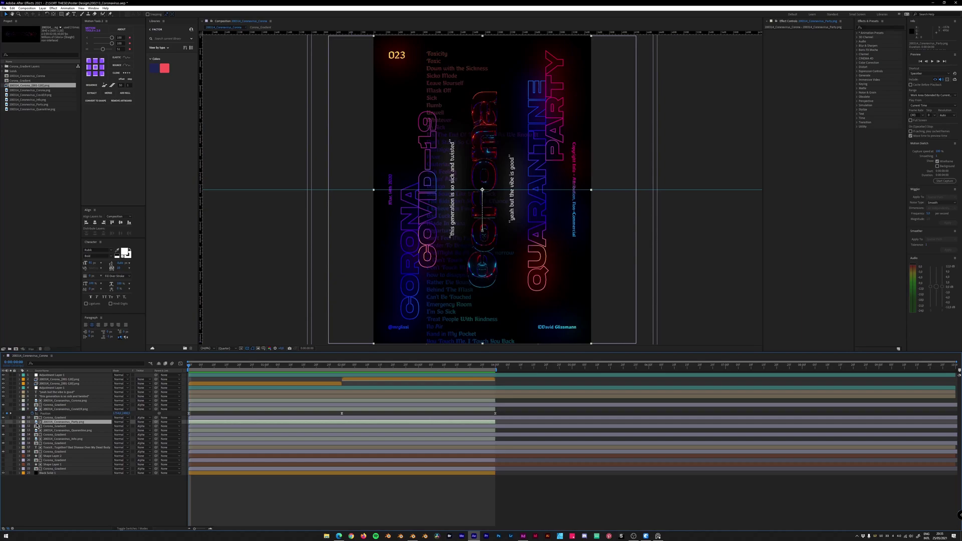
{"action": "left_click", "coordinate": [3, 420]}
{"action": "left_click", "coordinate": [3, 420]}
{"action": "left_click", "coordinate": [3, 420]}
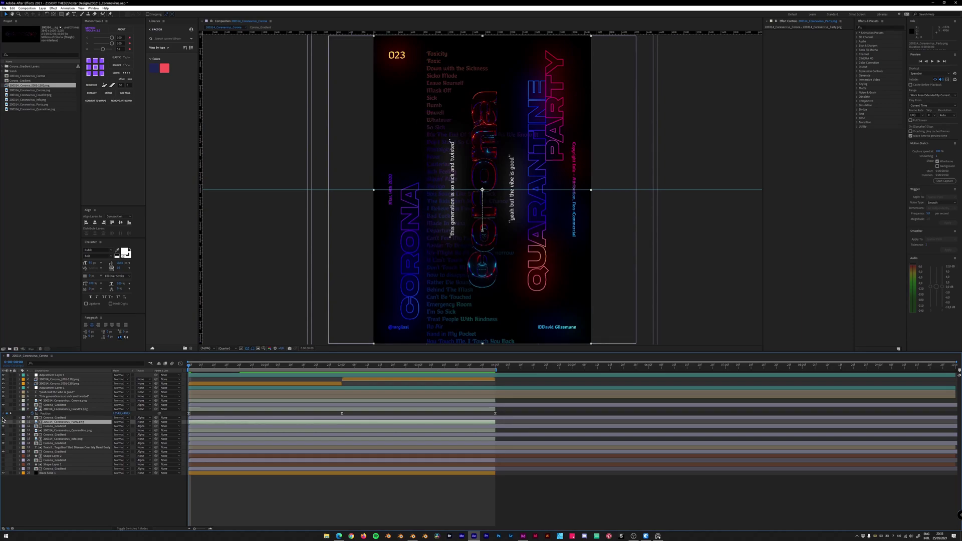
{"action": "left_click", "coordinate": [3, 419]}
{"action": "left_click", "coordinate": [3, 420]}
{"action": "left_click", "coordinate": [3, 420]}
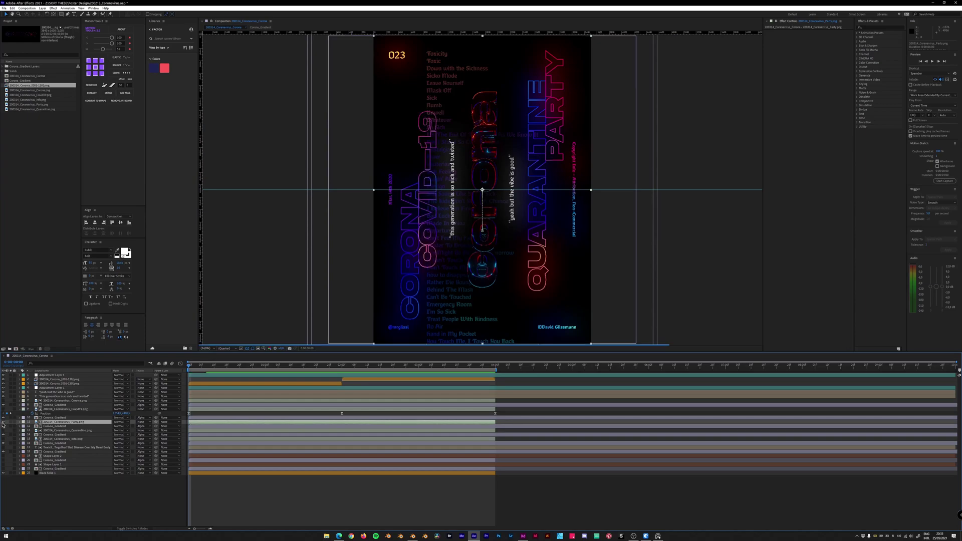
{"action": "left_click", "coordinate": [3, 422]}
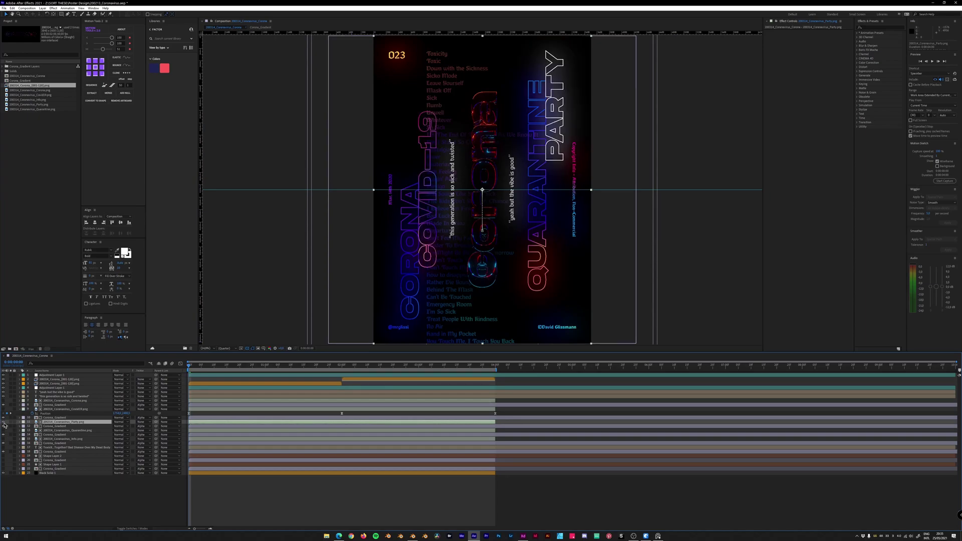
Show the PARTY layer again, set the gradient's track matte to None, and preview at 0:00:02:15
{"action": "left_click", "coordinate": [3, 422]}
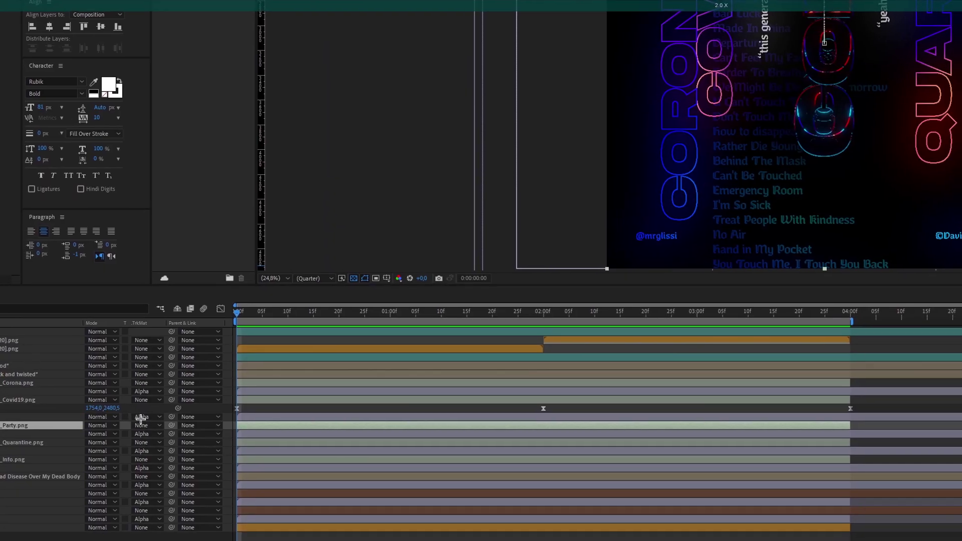
{"action": "left_click", "coordinate": [141, 417]}
{"action": "left_click", "coordinate": [154, 431]}
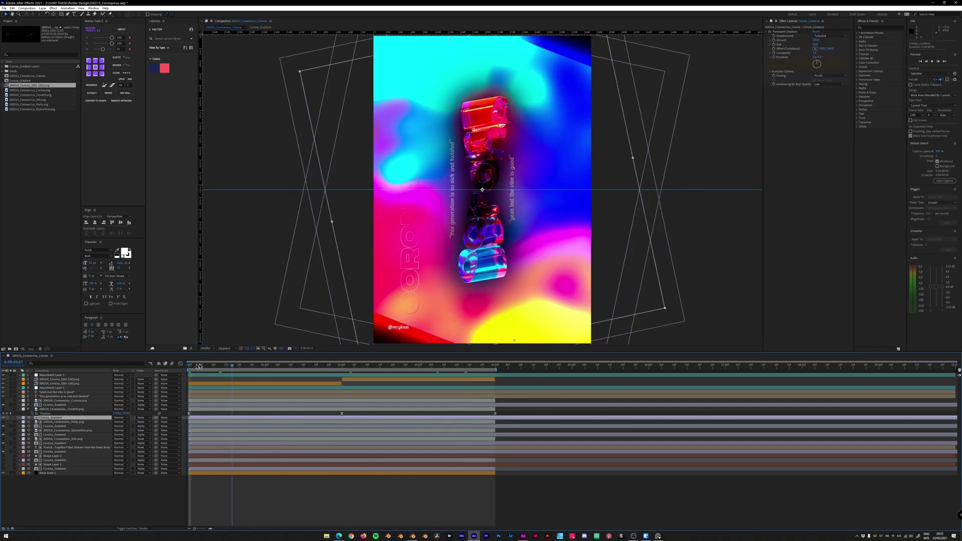
{"action": "mouse_move", "coordinate": [190, 365]}
{"action": "left_mouse_down"}
{"action": "mouse_move", "coordinate": [390, 367]}
{"action": "mouse_move", "coordinate": [190, 366]}
{"action": "left_mouse_up"}
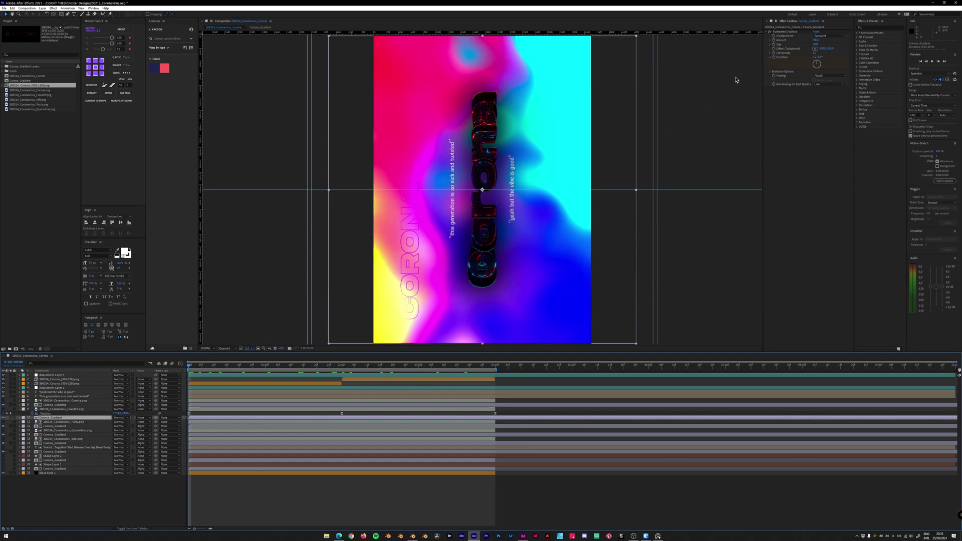
Switch the gradient's Turbulent Displace effect off and back on to compare
{"action": "left_click", "coordinate": [787, 36]}
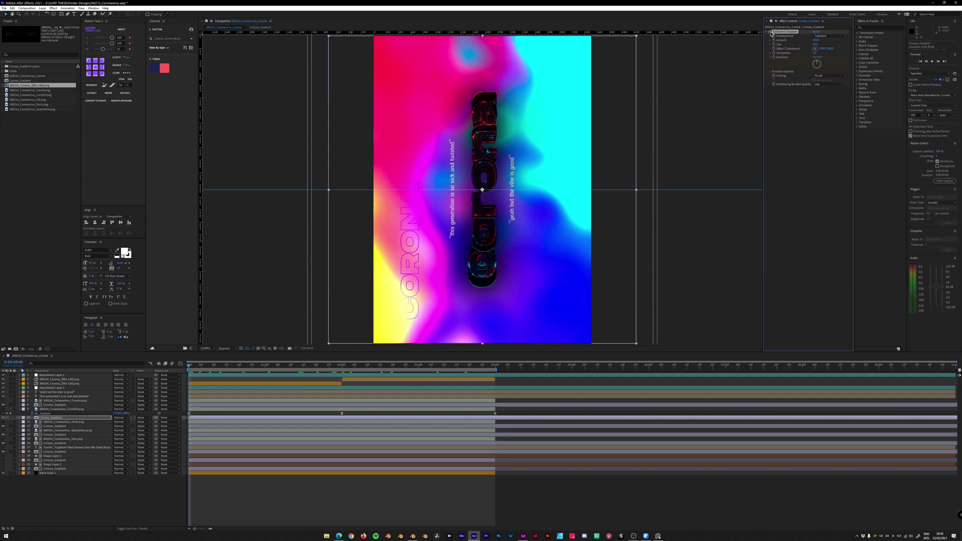
{"action": "left_click", "coordinate": [769, 32]}
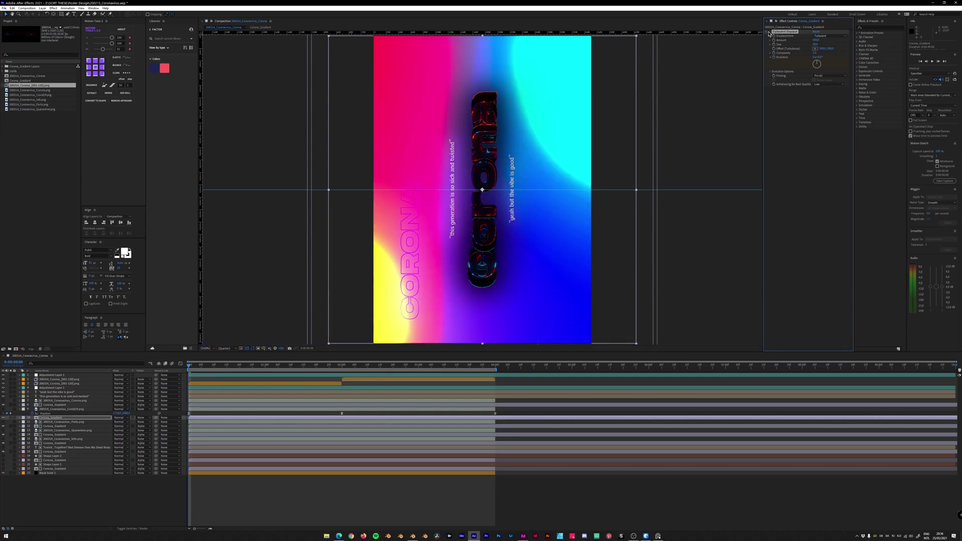
{"action": "left_click", "coordinate": [770, 32]}
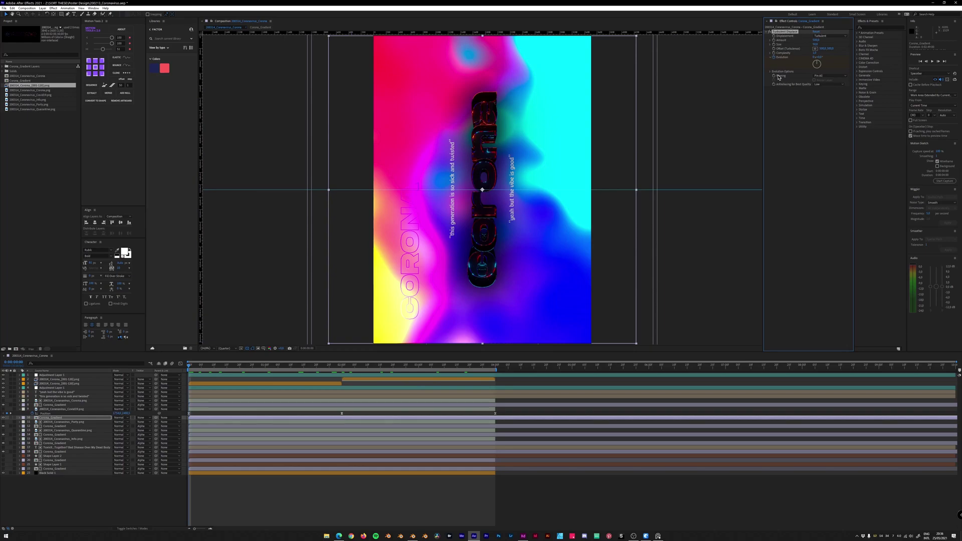
Give Corona_Gradient an Alpha Matte from the 200314_Coronavirus_Party.png layer
{"action": "left_click", "coordinate": [49, 388]}
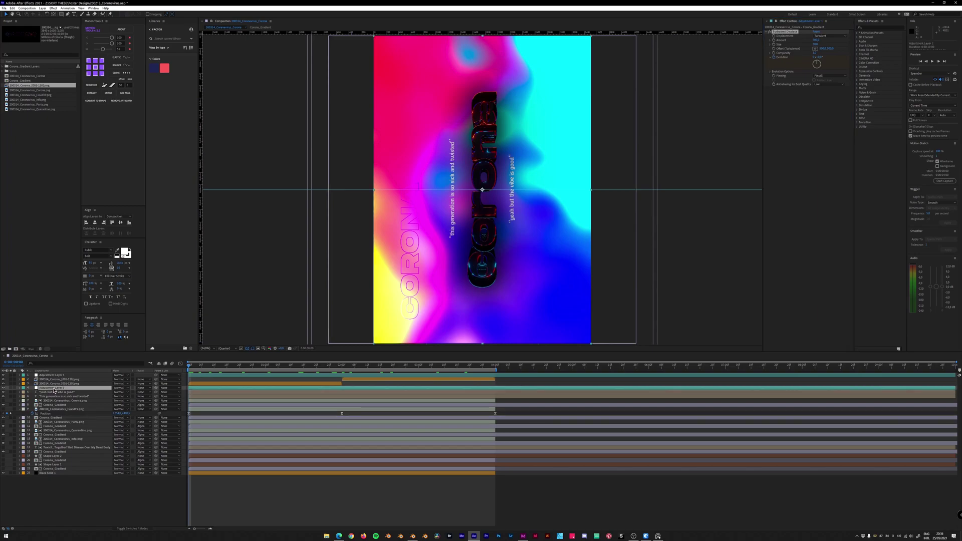
{"action": "left_click", "coordinate": [42, 392]}
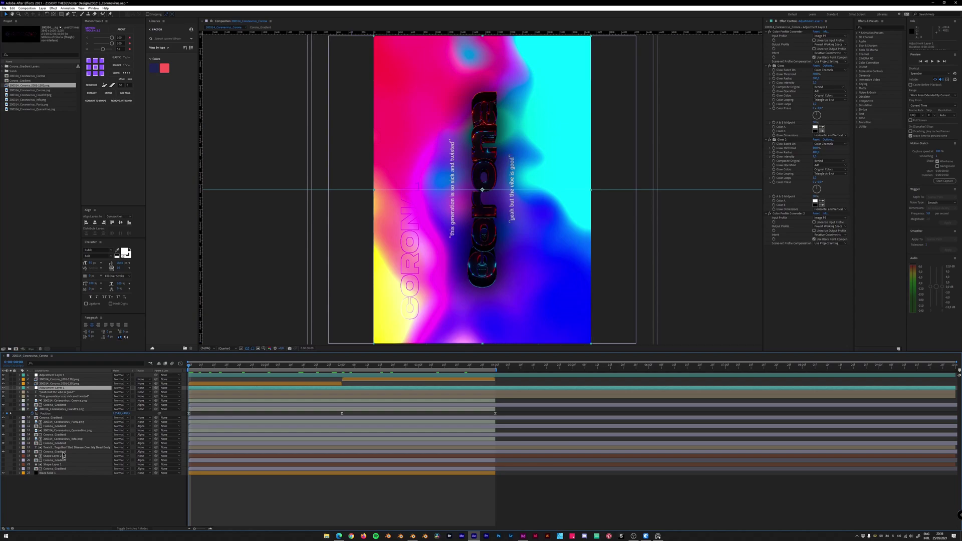
{"action": "left_click", "coordinate": [107, 384]}
{"action": "left_click", "coordinate": [187, 392]}
{"action": "left_click", "coordinate": [49, 417]}
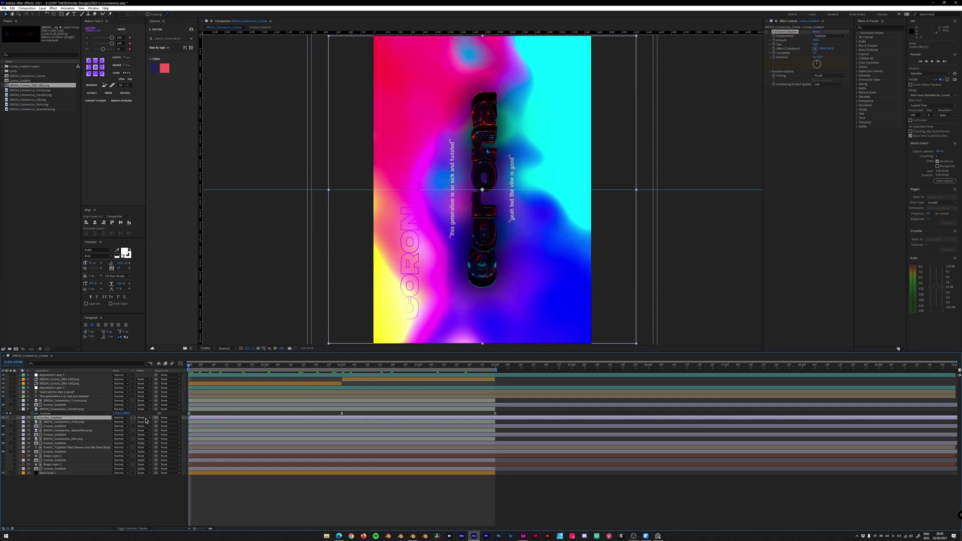
{"action": "left_click", "coordinate": [146, 421]}
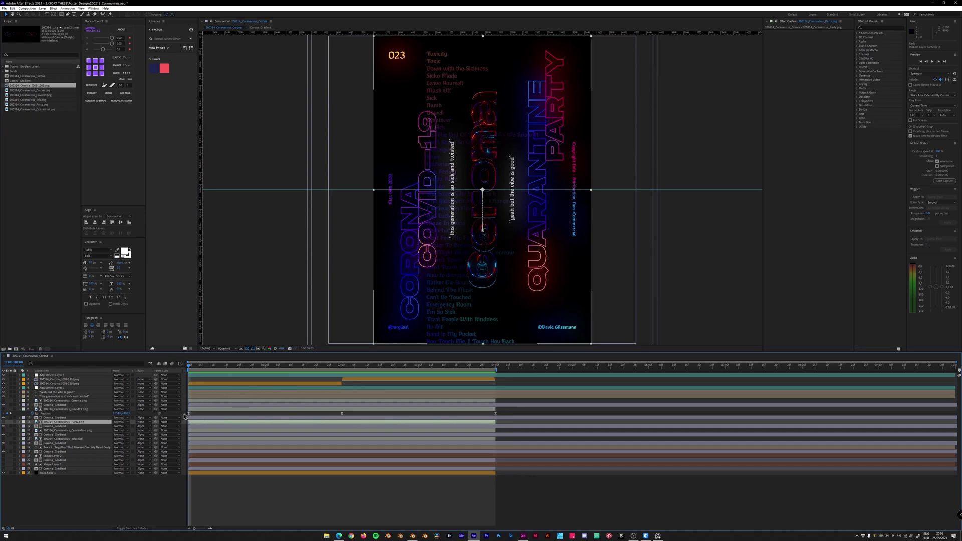
{"action": "left_click", "coordinate": [64, 410]}
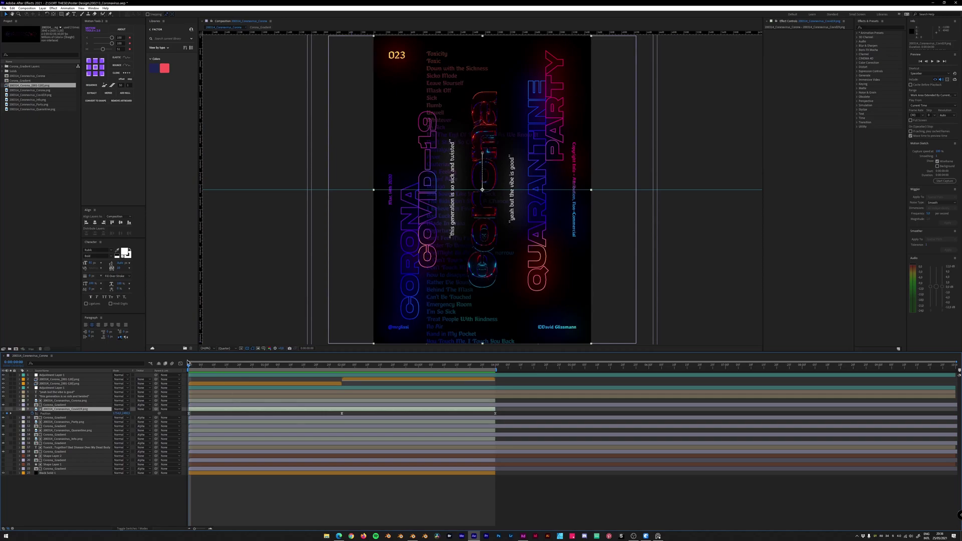
{"action": "mouse_move", "coordinate": [189, 365]}
{"action": "left_mouse_down"}
{"action": "mouse_move", "coordinate": [505, 376]}
{"action": "mouse_move", "coordinate": [190, 366]}
{"action": "left_mouse_up"}
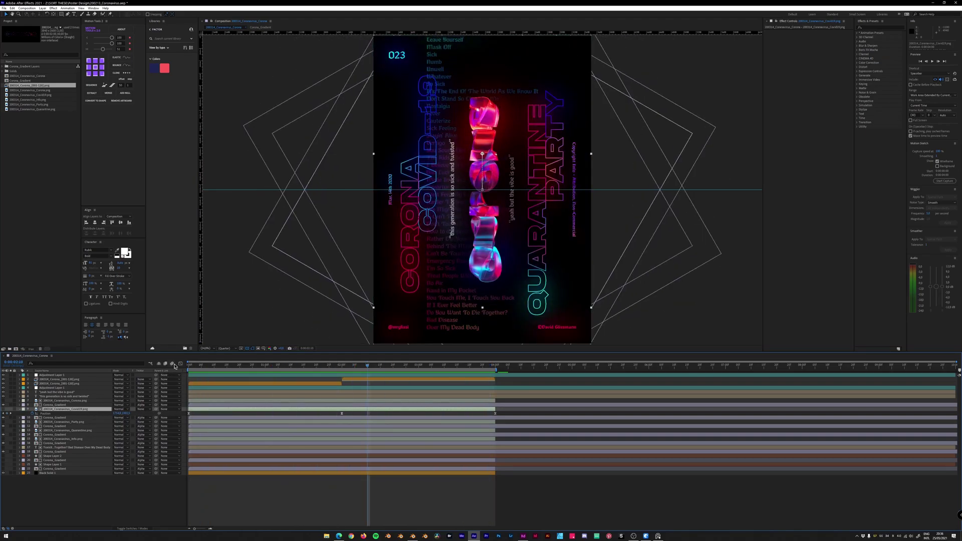
{"action": "left_click", "coordinate": [181, 364]}
{"action": "left_click", "coordinate": [45, 413]}
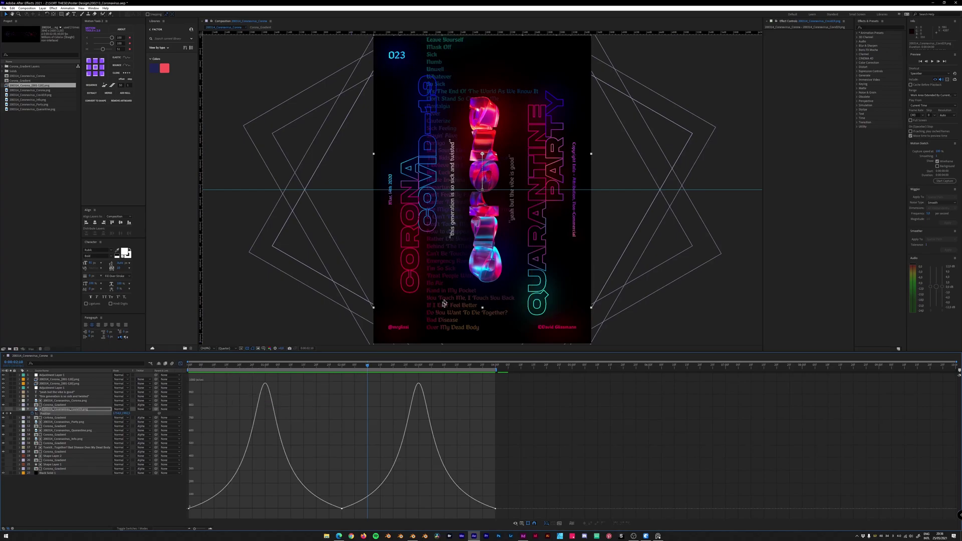
{"action": "key", "text": "space"}
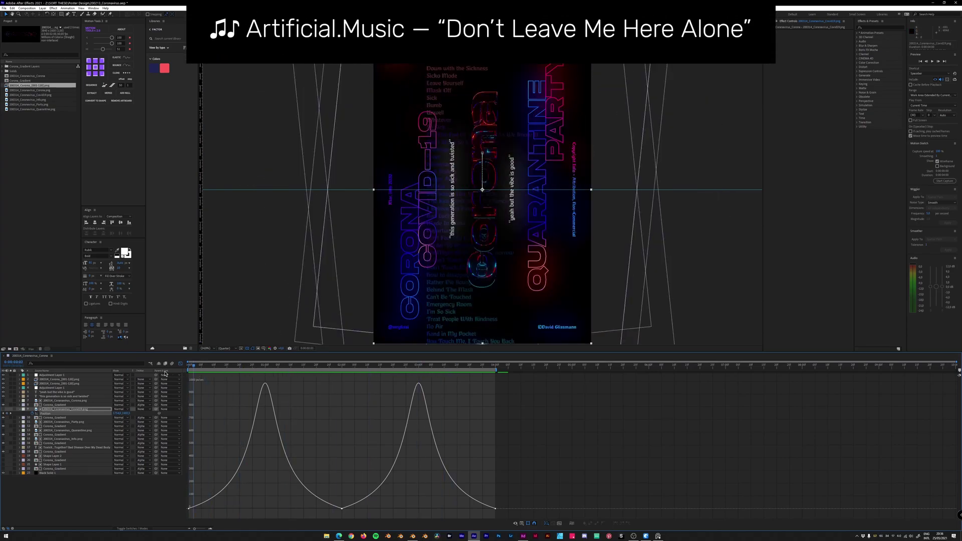
{"action": "left_click", "coordinate": [180, 364]}
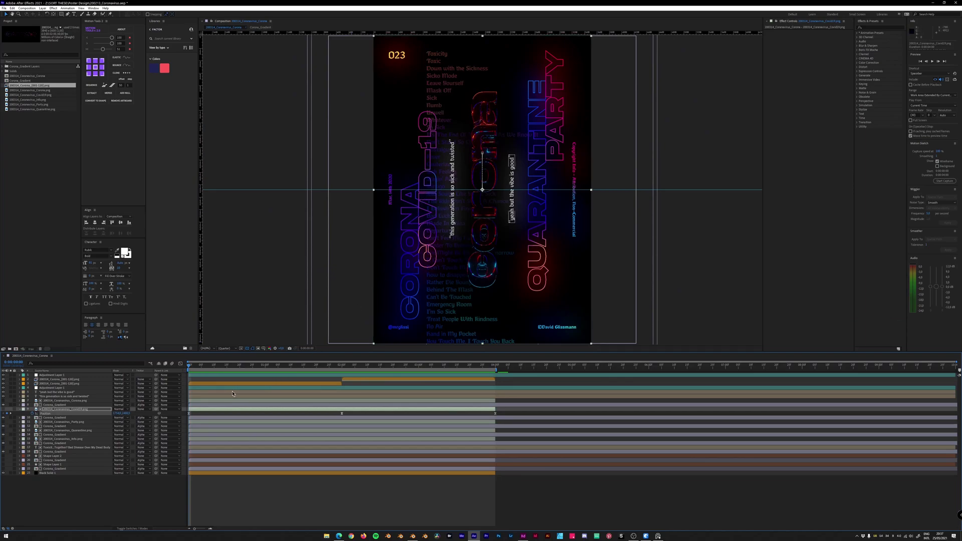
{"action": "key", "text": "space"}
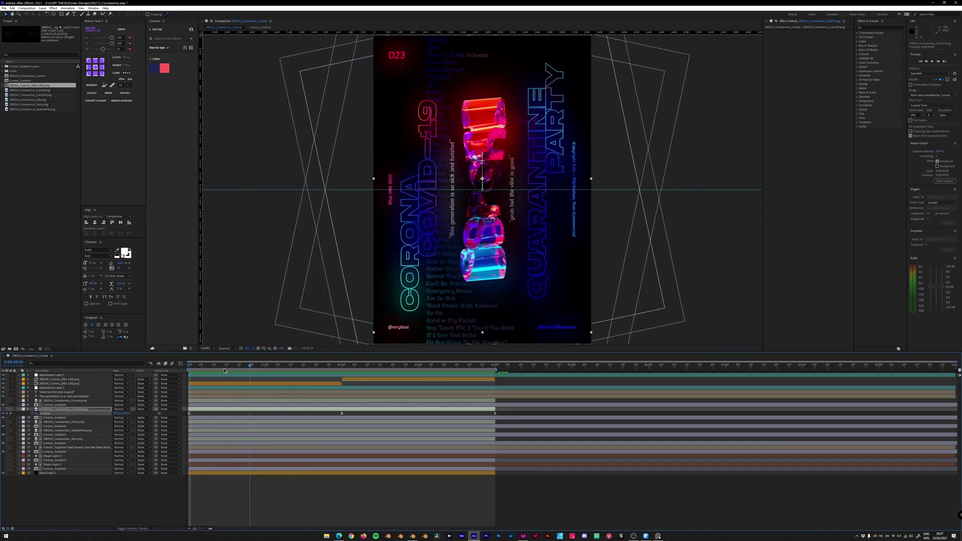
{"action": "key", "text": "space"}
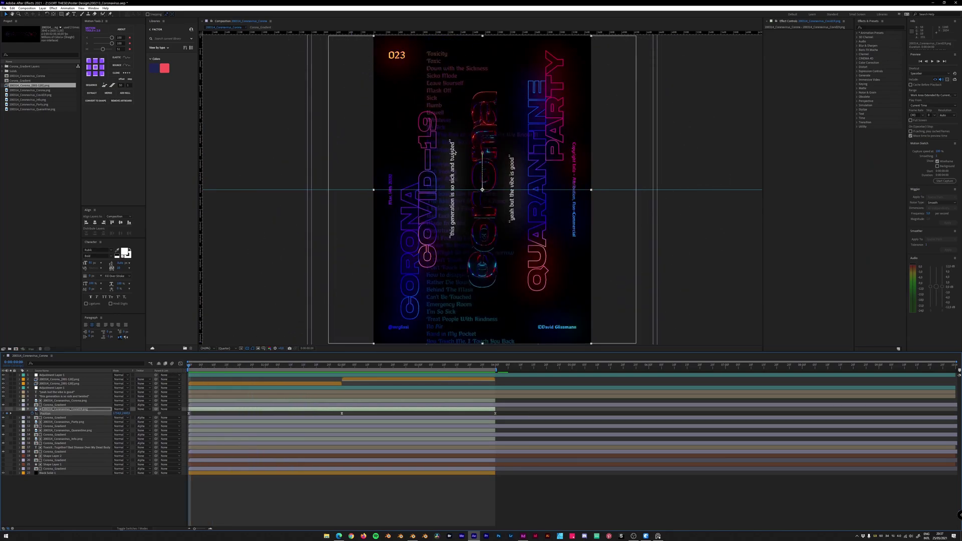
{"action": "key", "text": "period"}
{"action": "key", "text": "period"}
{"action": "key", "text": "period"}
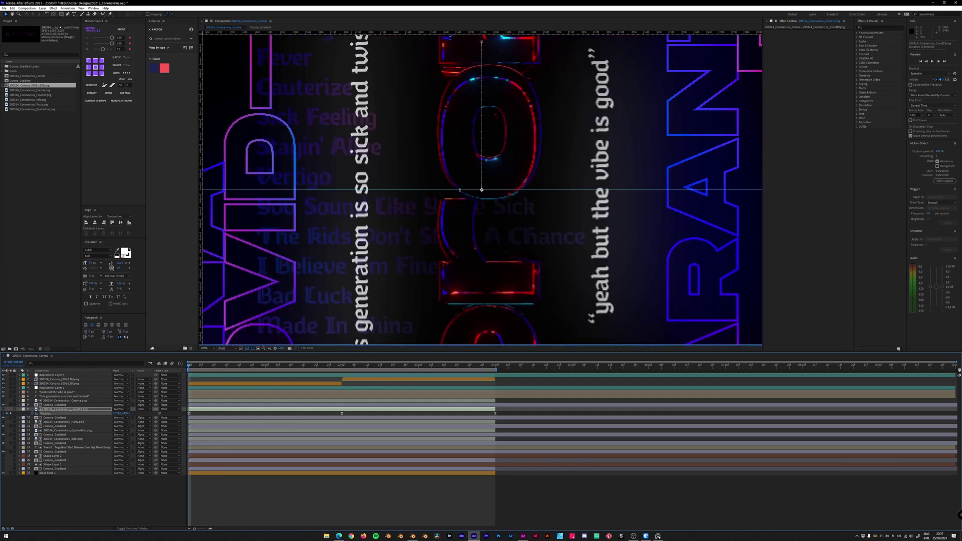
{"action": "left_click_drag", "start_coordinate": [305, 367], "coordinate": [227, 368]}
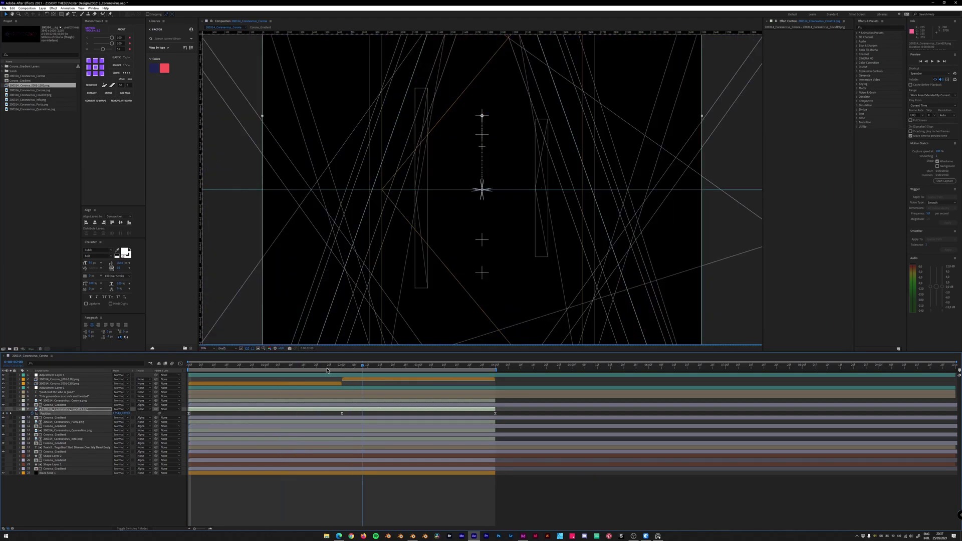
{"action": "key", "text": "comma"}
{"action": "key", "text": "comma"}
{"action": "left_click", "coordinate": [289, 348]}
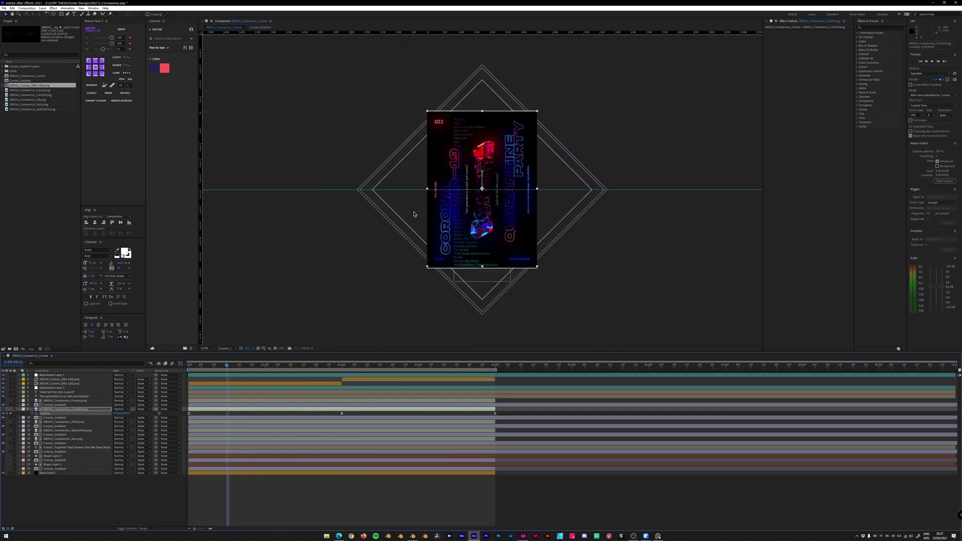
{"action": "left_click_drag", "start_coordinate": [227, 365], "coordinate": [216, 365]}
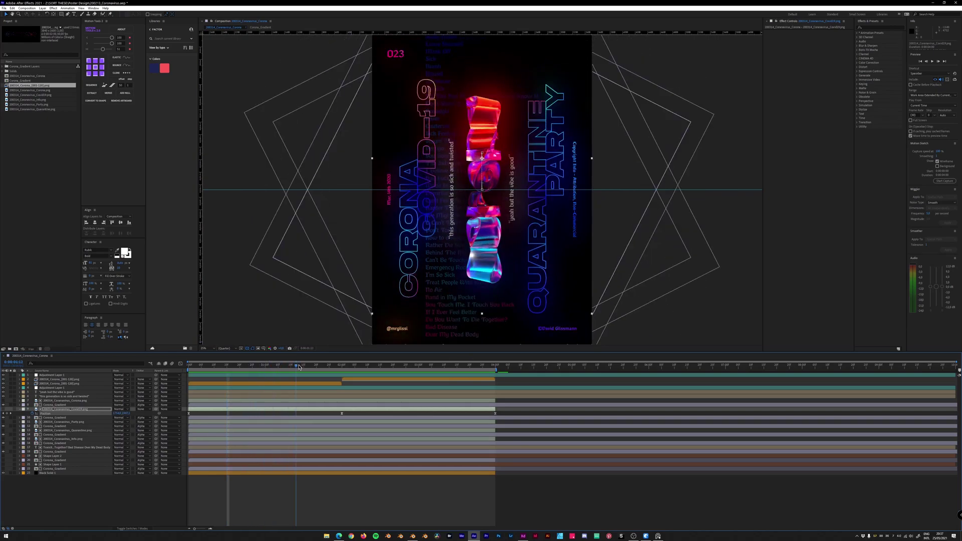
{"action": "key", "text": "Home"}
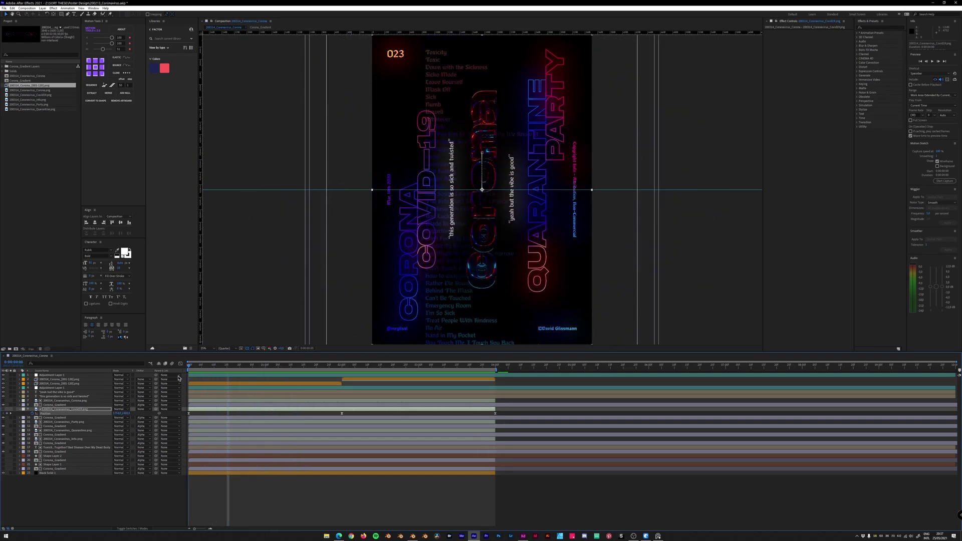
{"action": "left_click", "coordinate": [65, 393]}
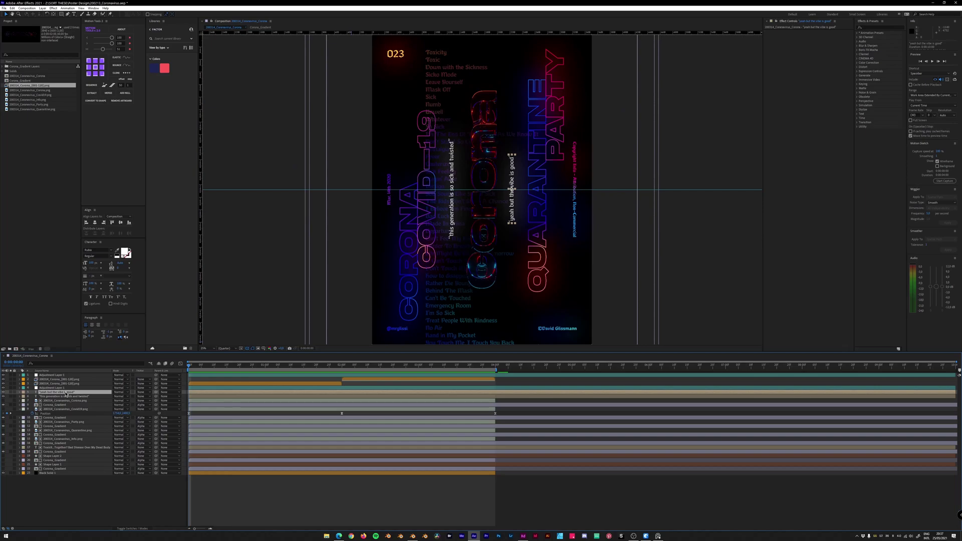
{"action": "key", "text": "u"}
{"action": "key", "text": "u"}
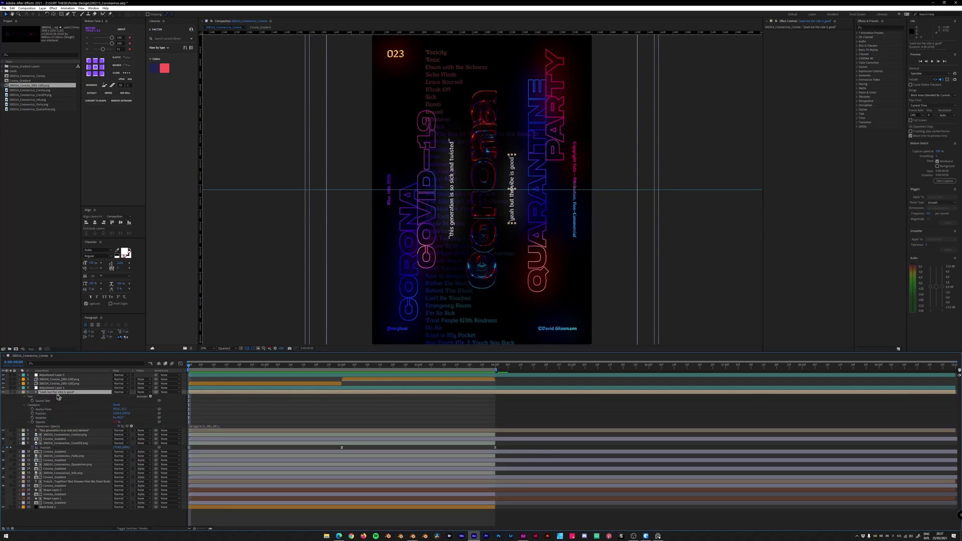
{"action": "left_click", "coordinate": [44, 423]}
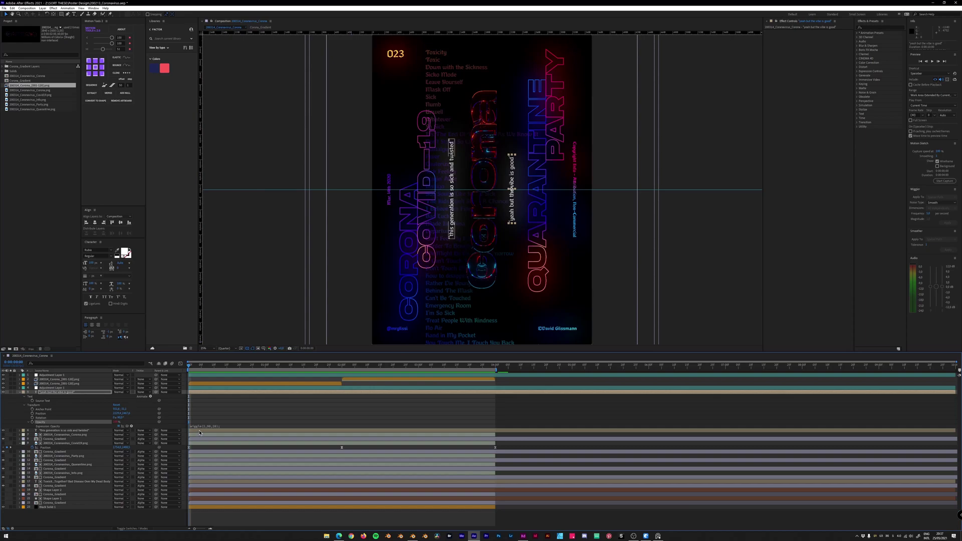
{"action": "left_click", "coordinate": [209, 431]}
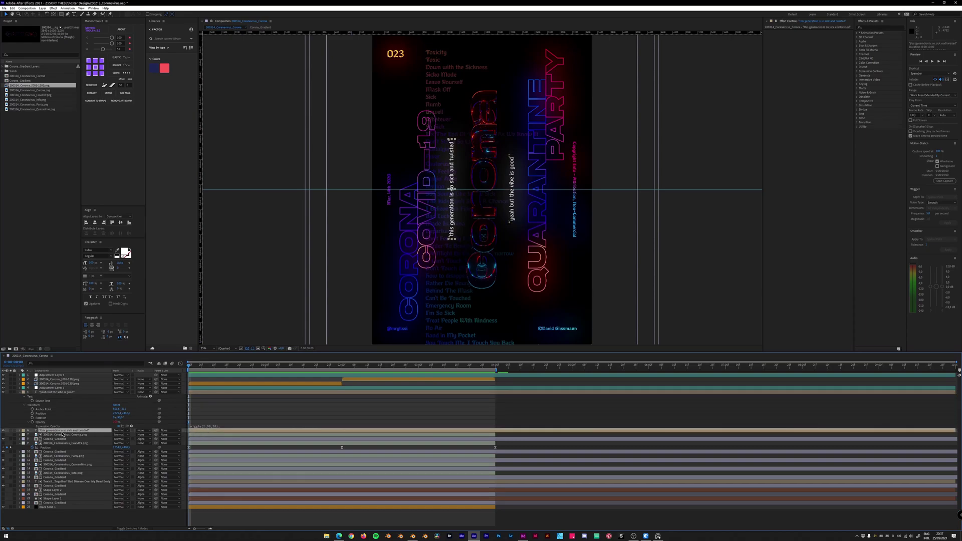
{"action": "key", "text": "u"}
{"action": "key", "text": "u"}
{"action": "left_click", "coordinate": [262, 393]}
{"action": "key", "text": "u"}
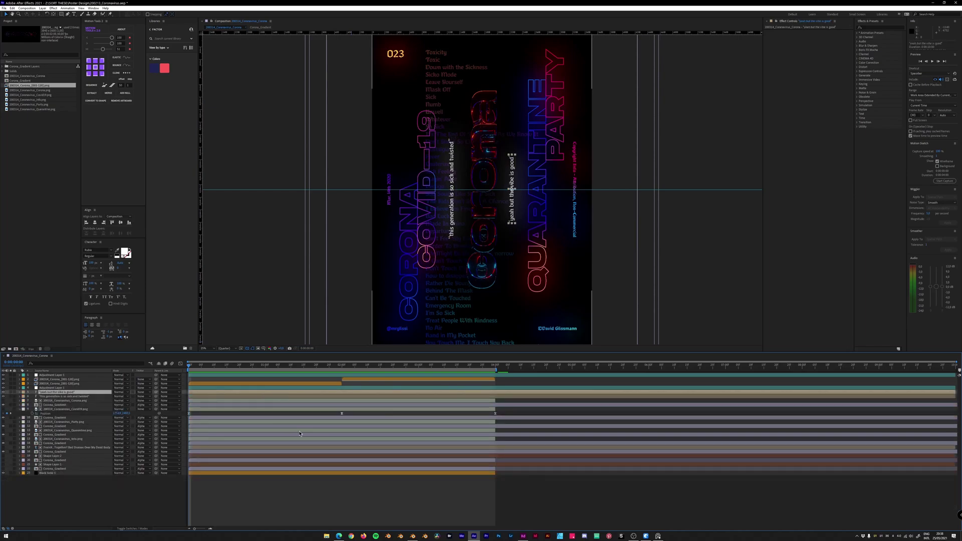
{"action": "key", "text": "ctrl+shift+a"}
{"action": "key", "text": "u"}
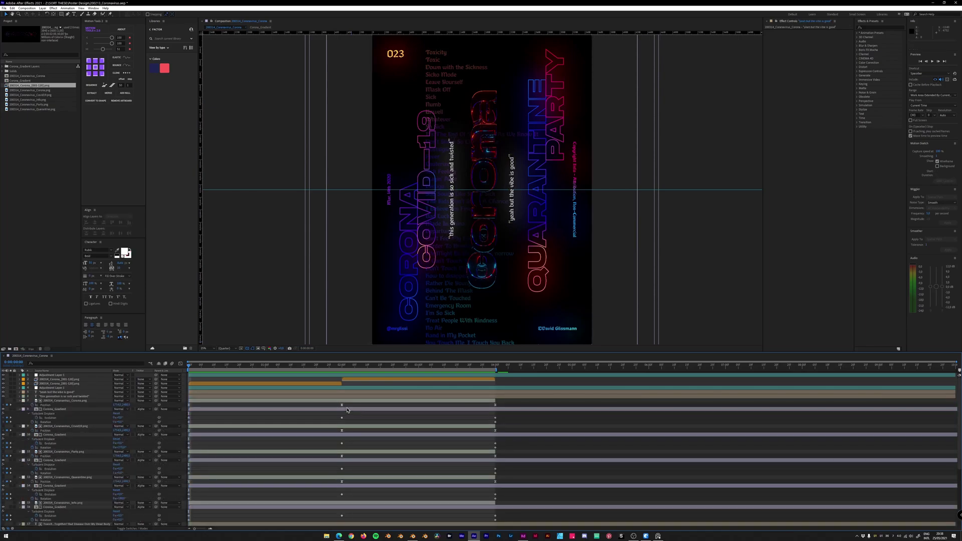
{"action": "scroll", "coordinate": [346, 411], "scroll_direction": "down", "scroll_amount": 5}
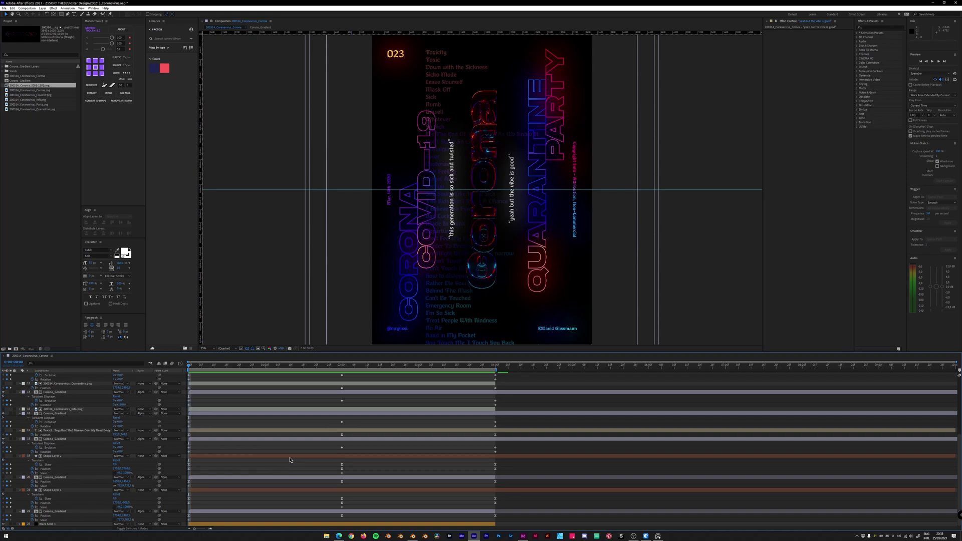
{"action": "left_click", "coordinate": [305, 457]}
{"action": "scroll", "coordinate": [340, 400], "scroll_direction": "up", "scroll_amount": 5}
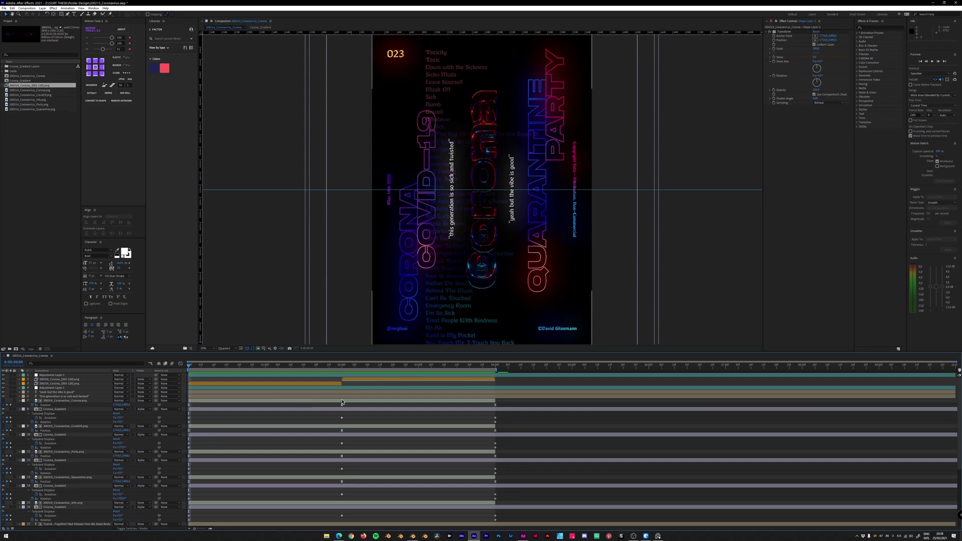
{"action": "key", "text": "u"}
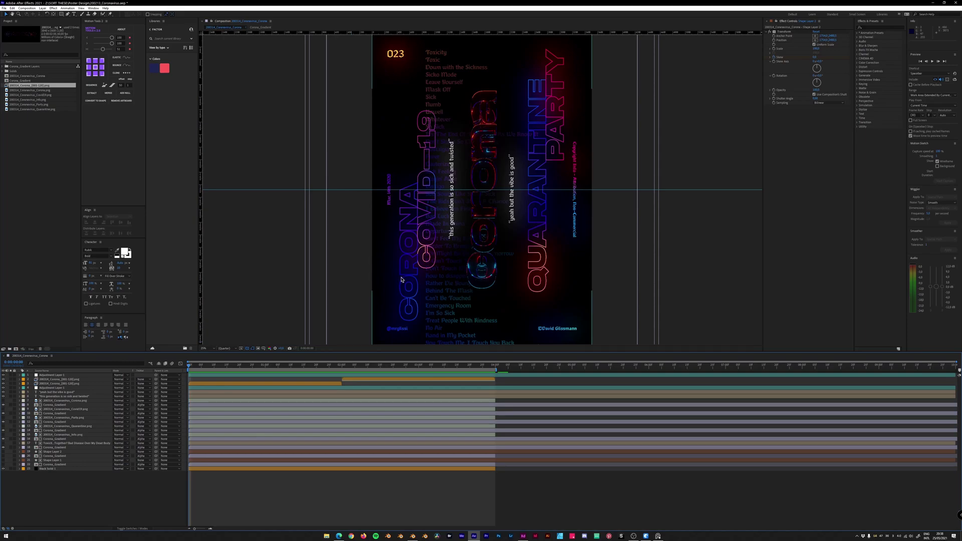
{"action": "mouse_move", "coordinate": [189, 365]}
{"action": "left_mouse_down"}
{"action": "mouse_move", "coordinate": [217, 376]}
{"action": "mouse_move", "coordinate": [184, 377]}
{"action": "left_mouse_up"}
{"action": "left_click_drag", "start_coordinate": [204, 367], "coordinate": [463, 370]}
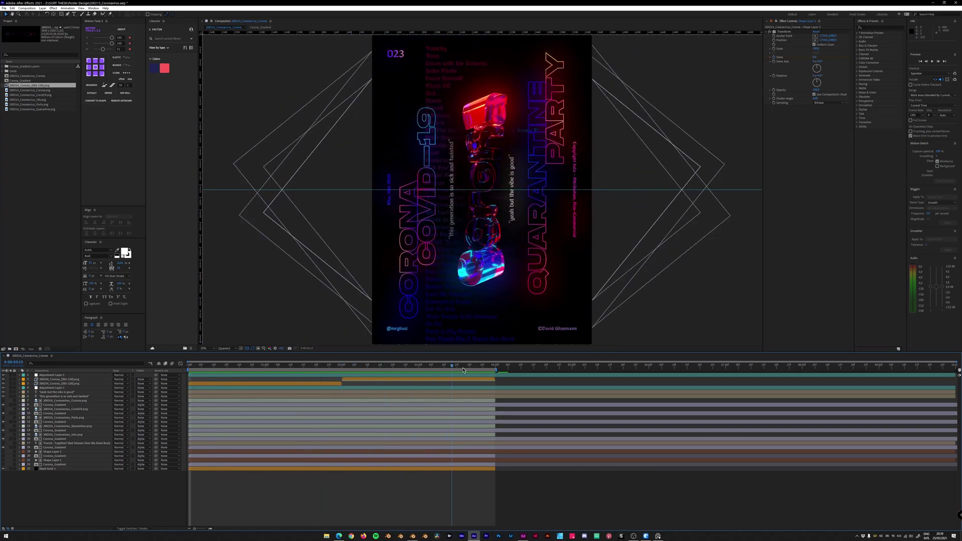
{"action": "key", "text": "space"}
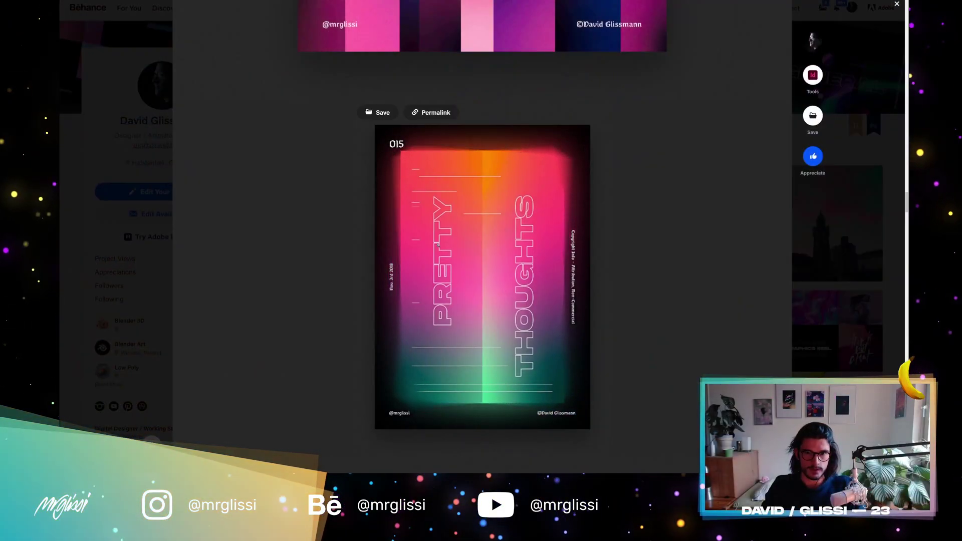
Scroll the Behance project down to poster 015, PRETTY THOUGHTS
{"action": "scroll", "coordinate": [618, 252], "scroll_direction": "down", "scroll_amount": 2}
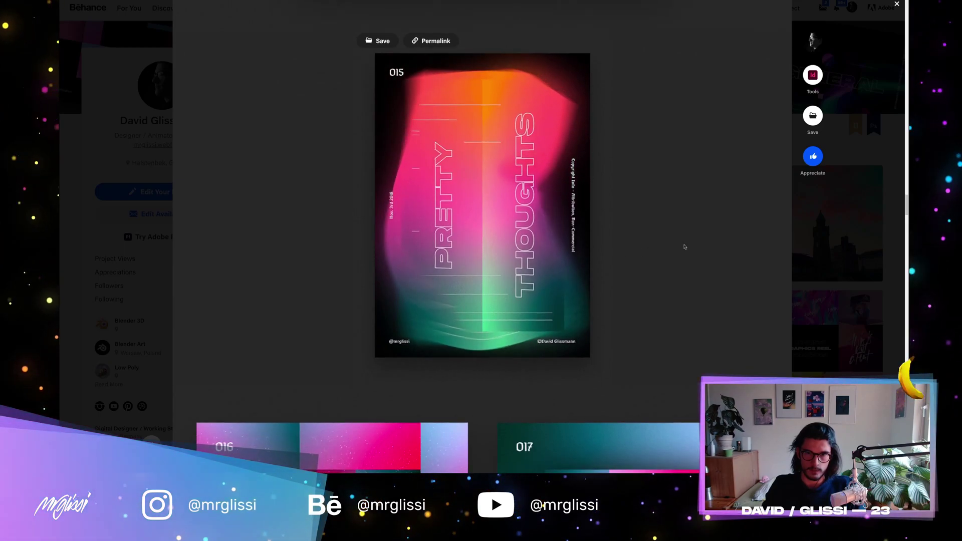